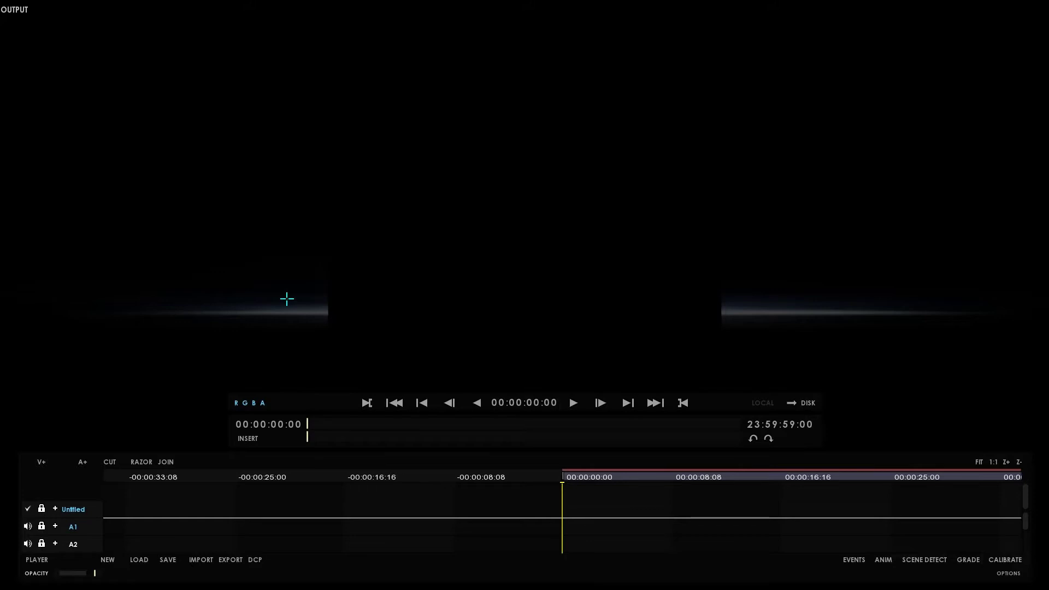
Step: Open the project's properties and set its format preset to HD 1080 24fps
right_click(192, 238)
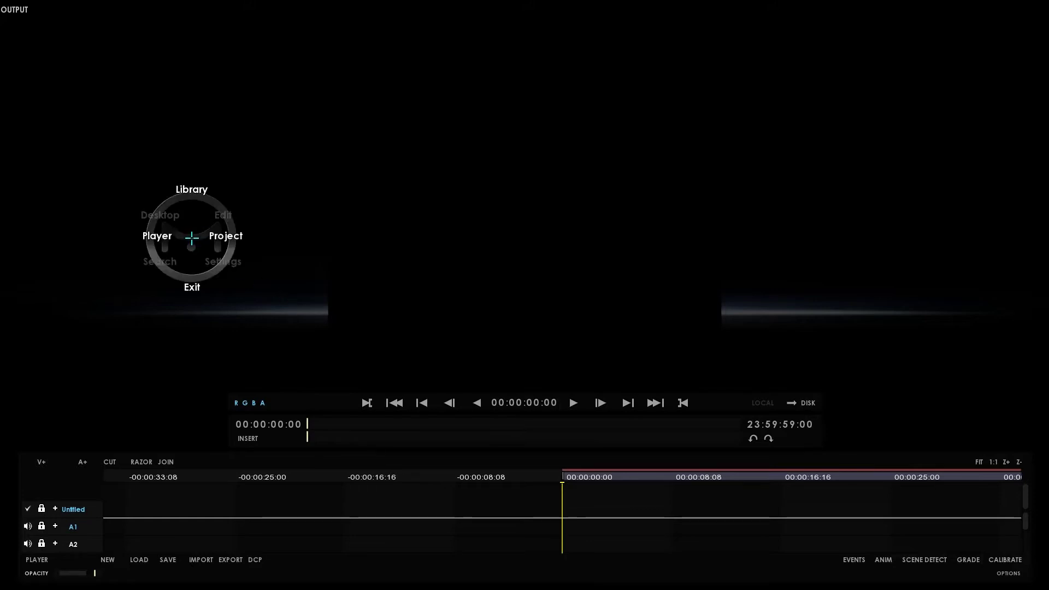
click(217, 237)
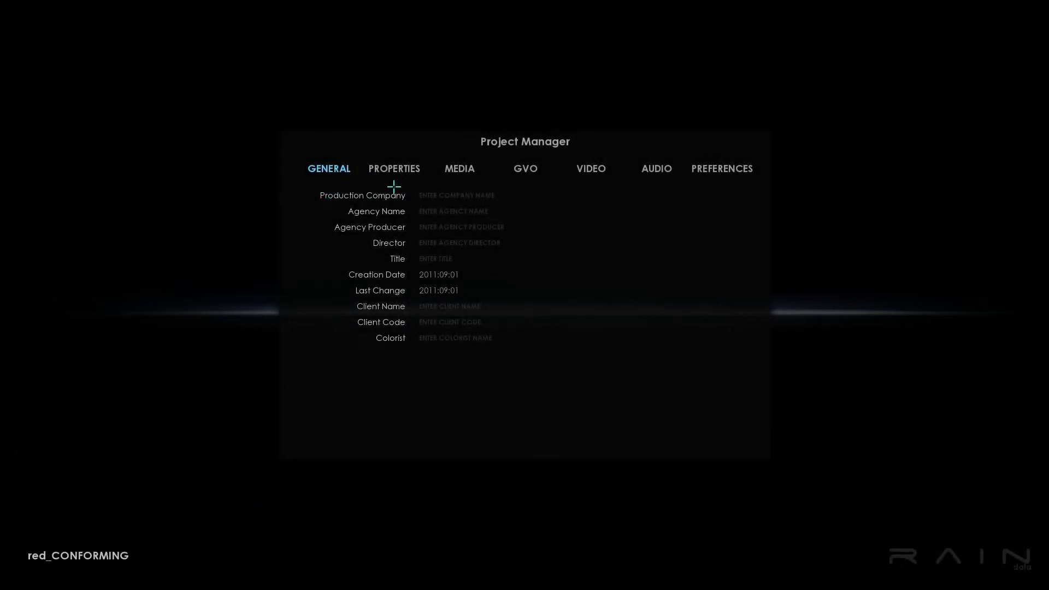
click(385, 170)
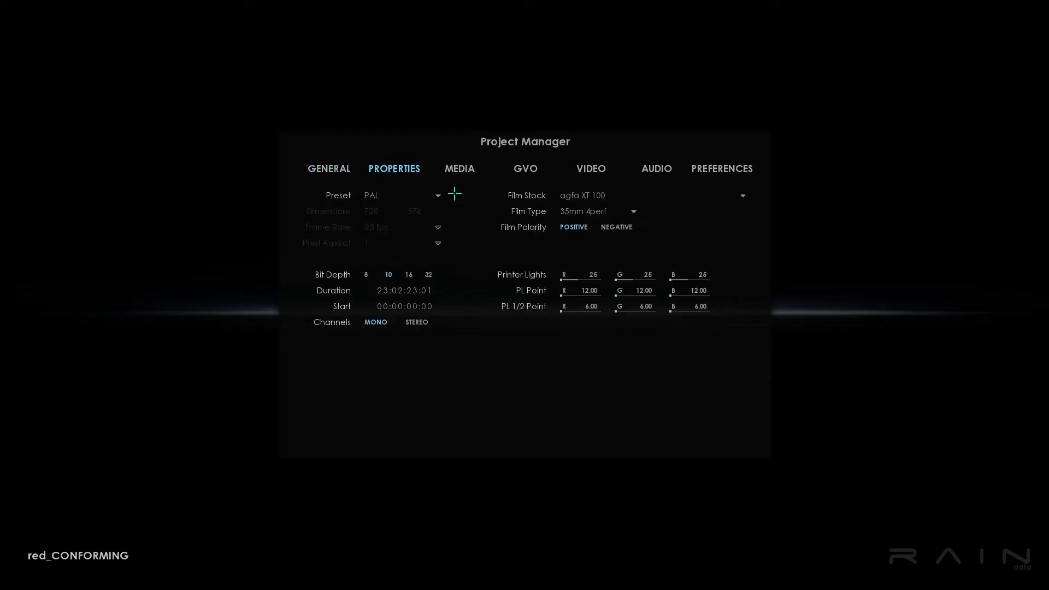
click(438, 195)
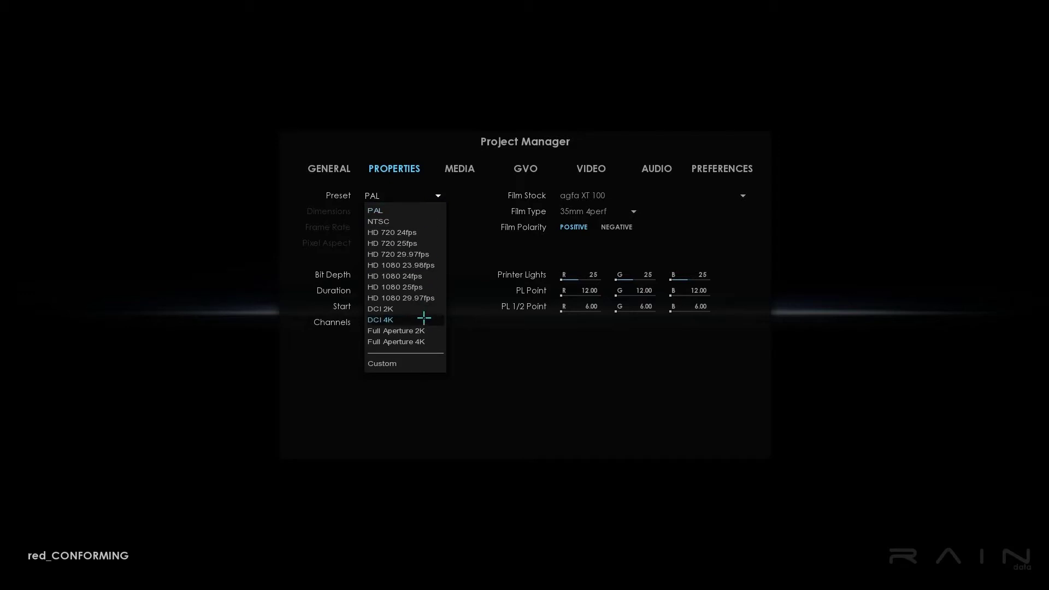
click(423, 277)
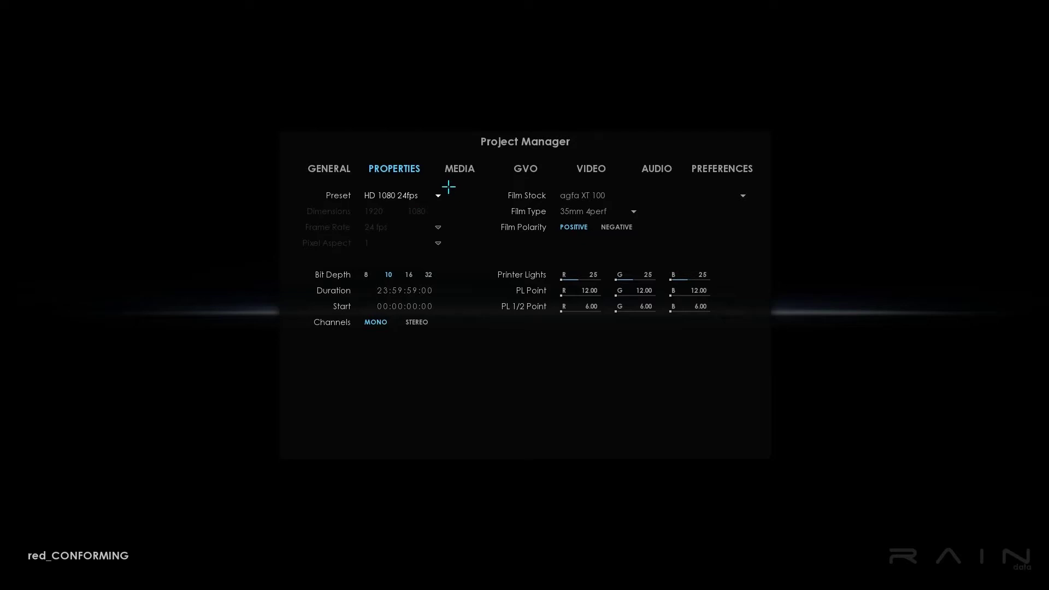
Step: Set the project's REDCAM media dynamic resolution to 1:8 and return to the player
click(459, 168)
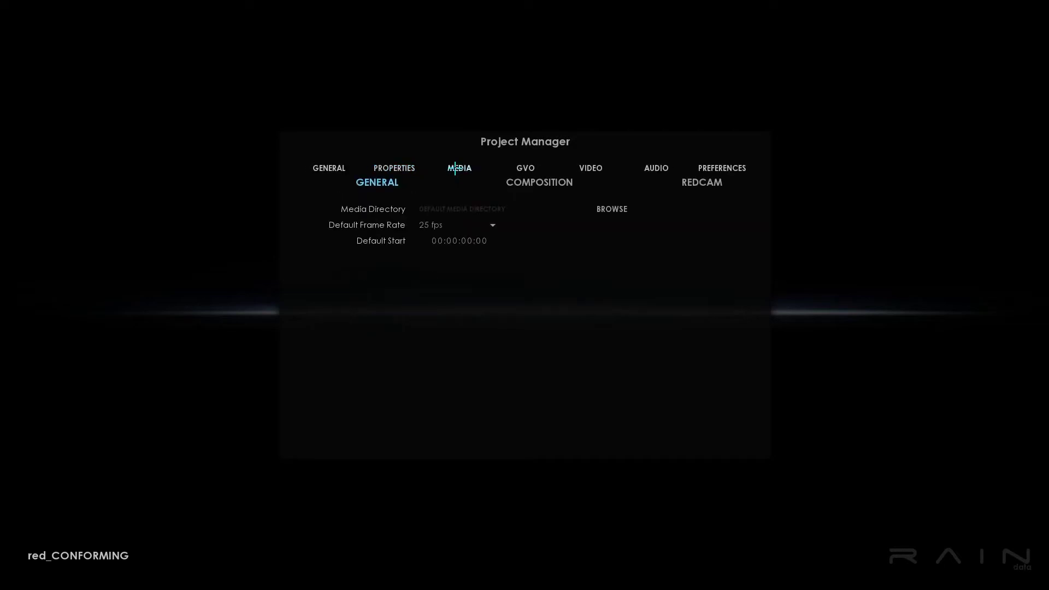
click(689, 184)
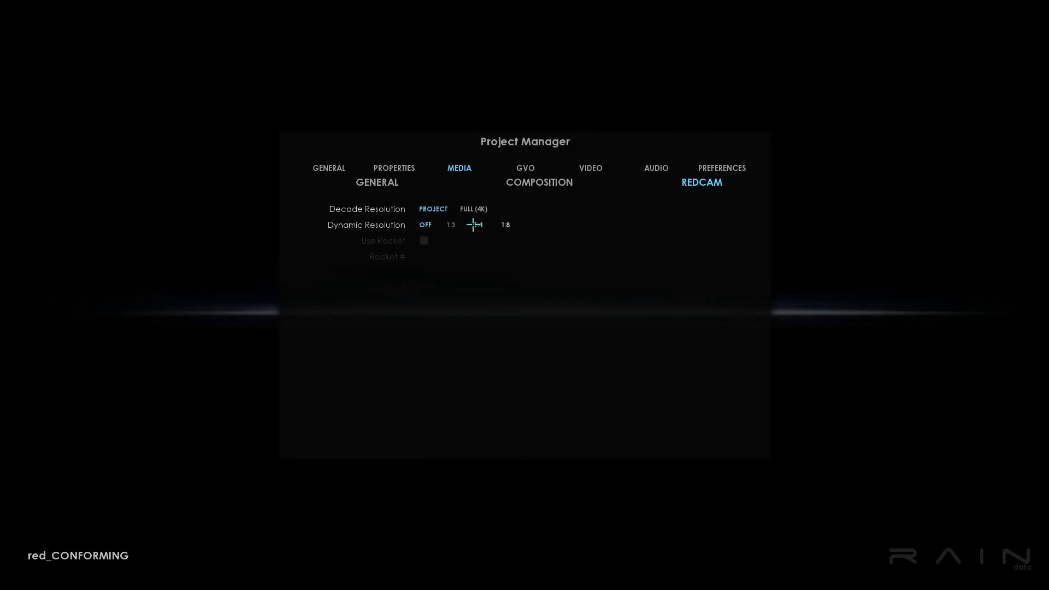
click(502, 225)
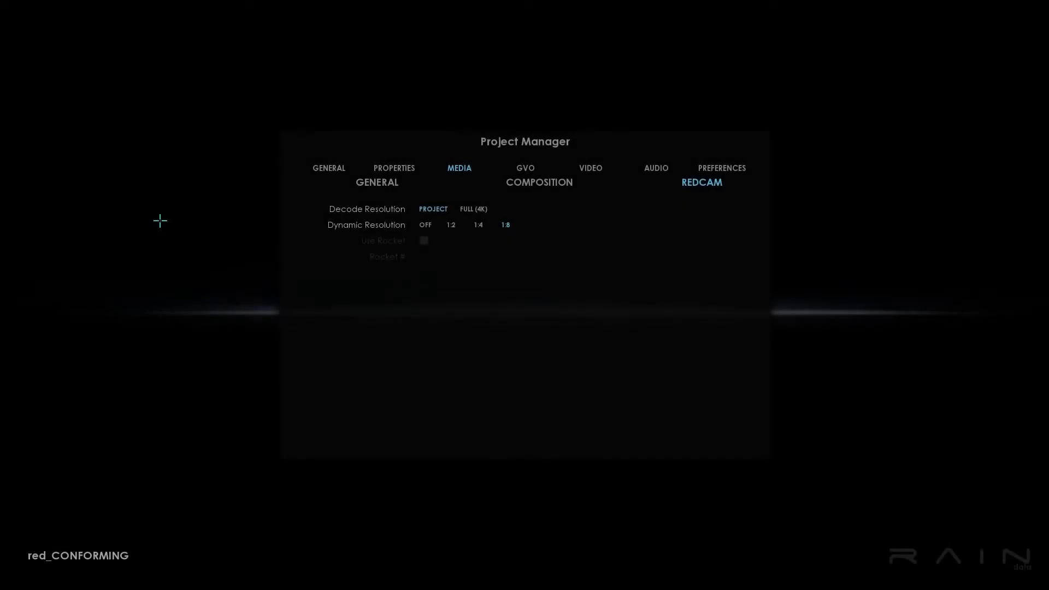
right_click(160, 221)
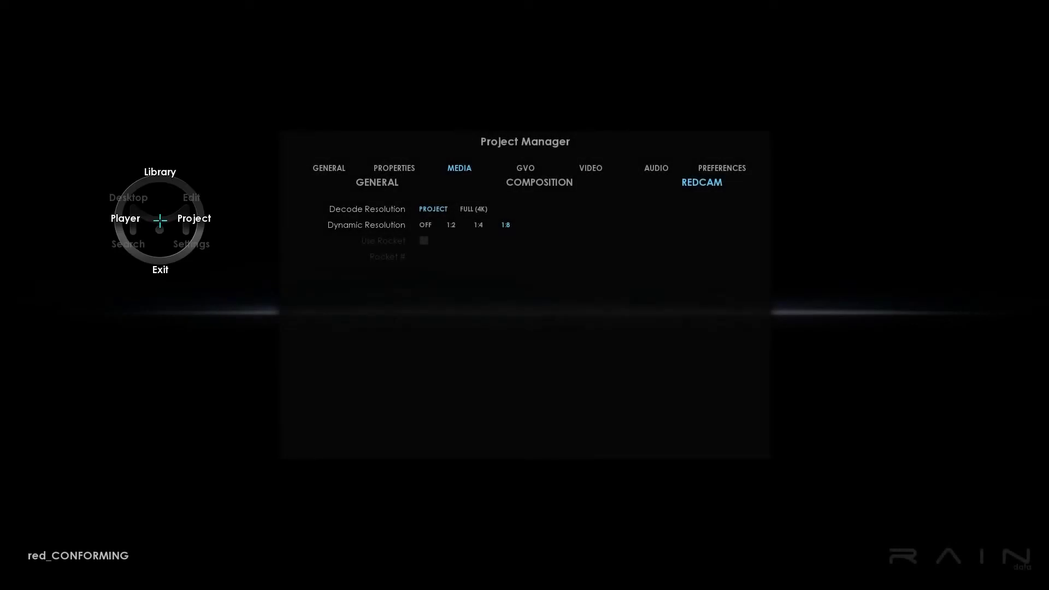
click(126, 220)
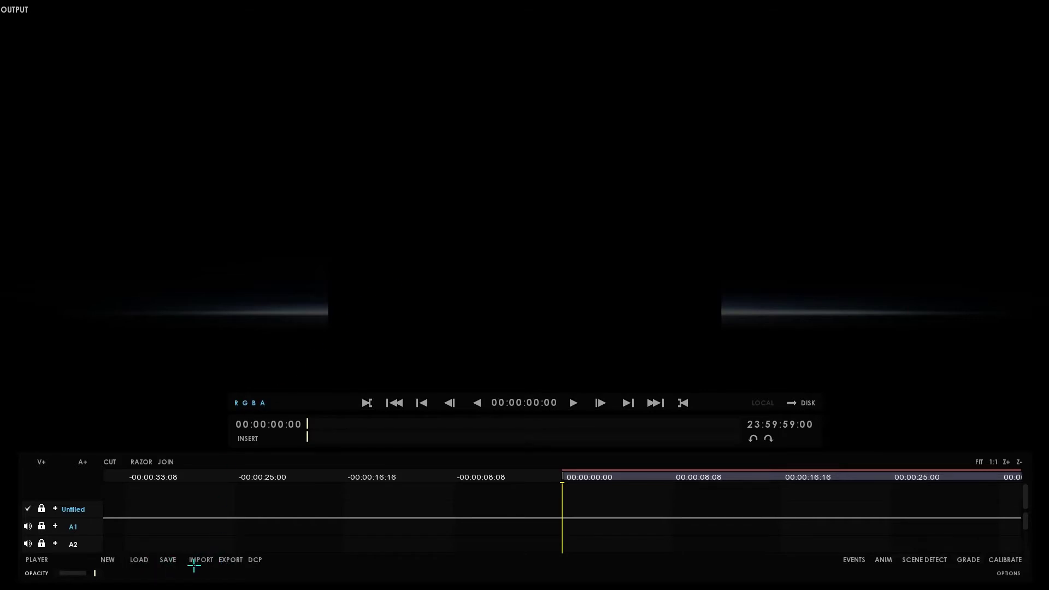
Step: Load the composition GDF_colo_04.xml from the grain_de_folie folder with Final Cut Pro XML as the file type
right_click(363, 227)
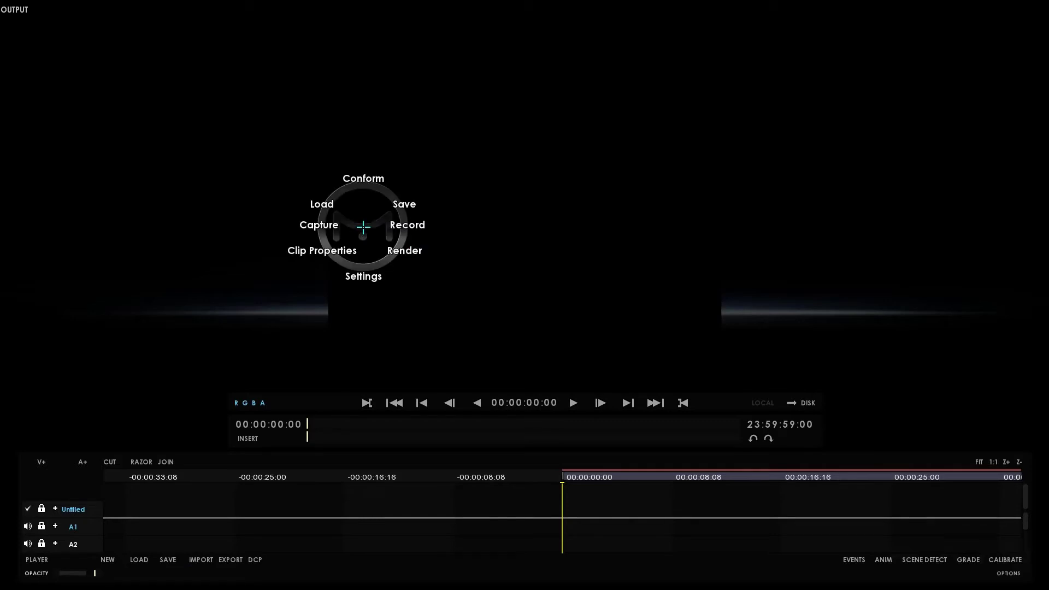
click(328, 208)
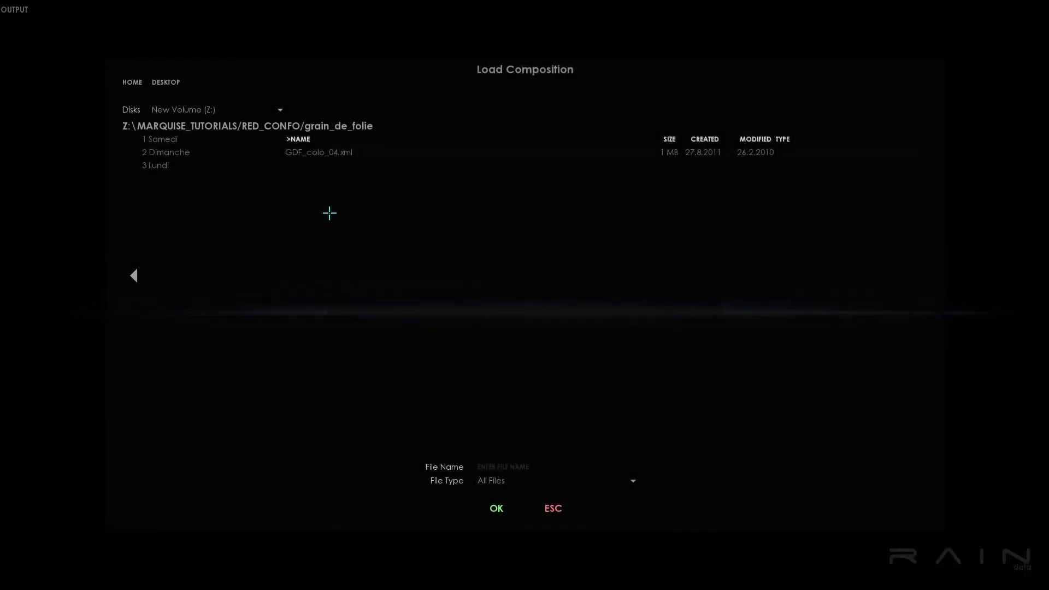
click(329, 153)
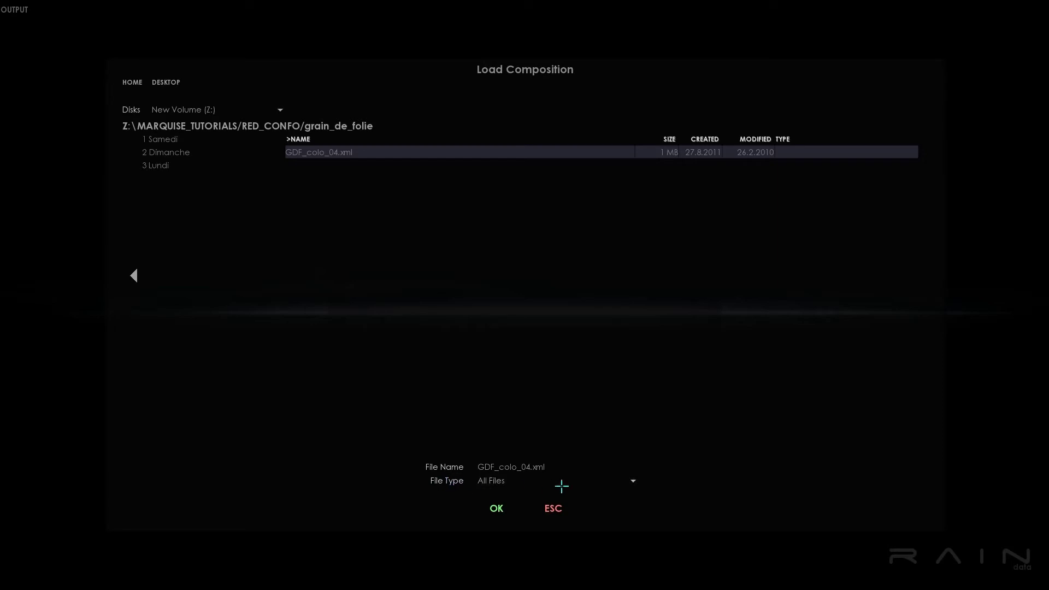
click(532, 482)
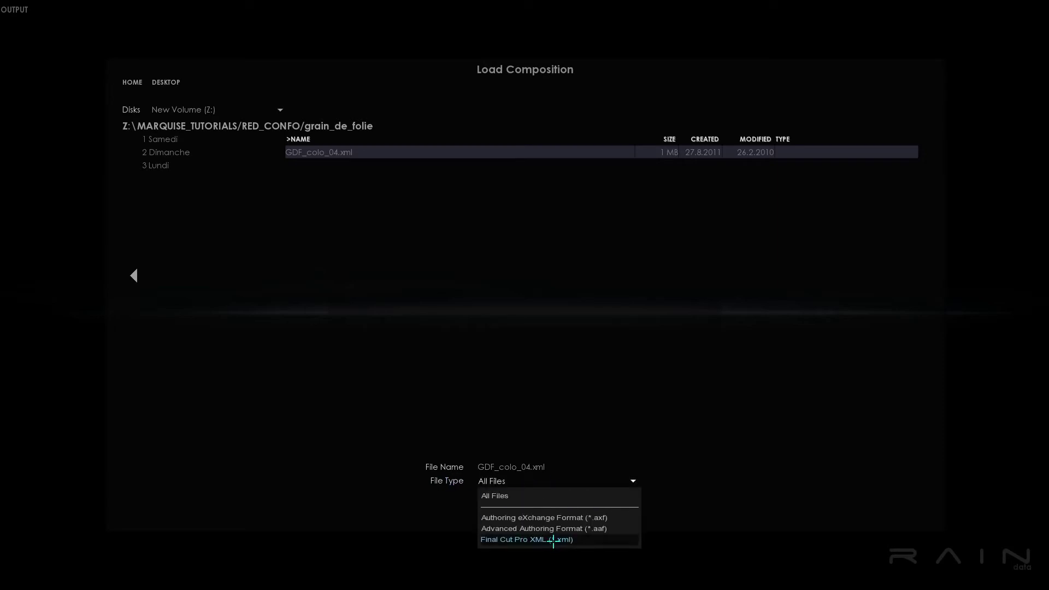
click(552, 540)
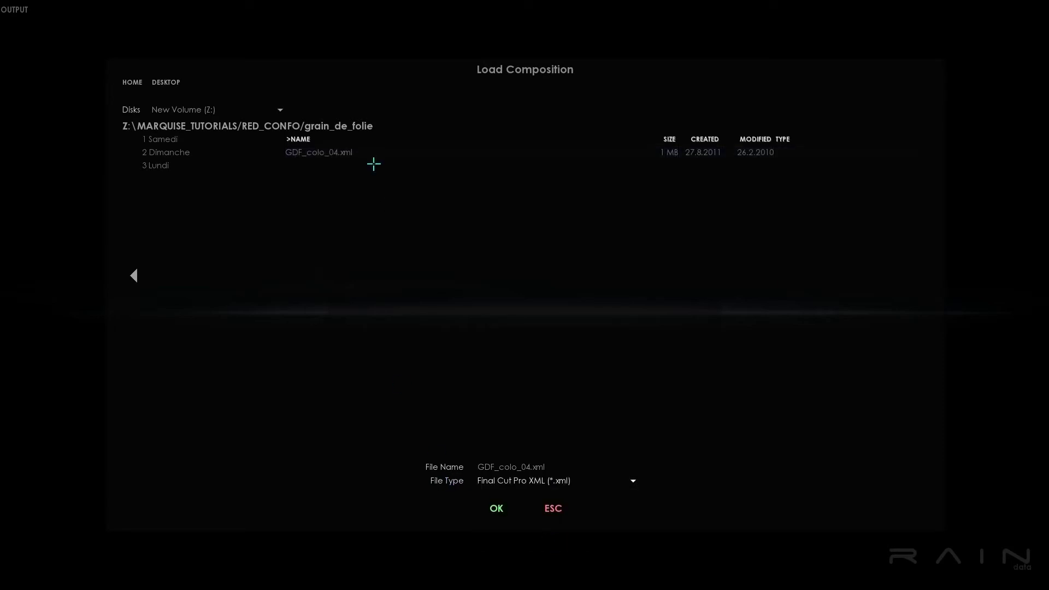
click(350, 148)
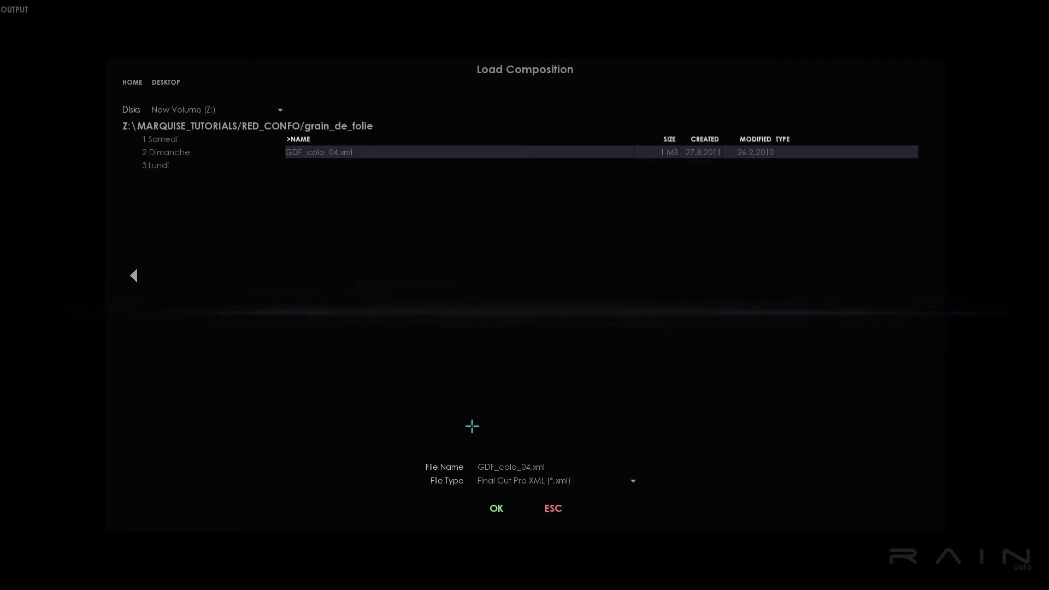
click(497, 509)
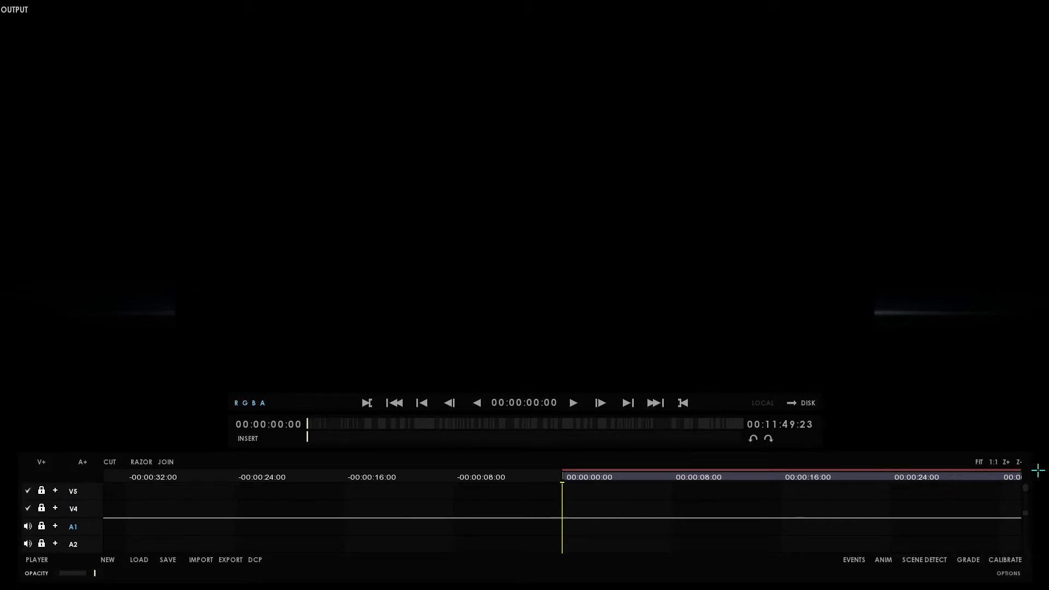
Step: Show the event thumbnails for the clips on track V1 and move the timeline position to about 00:00:22:05
scroll(1022, 500, down, 3)
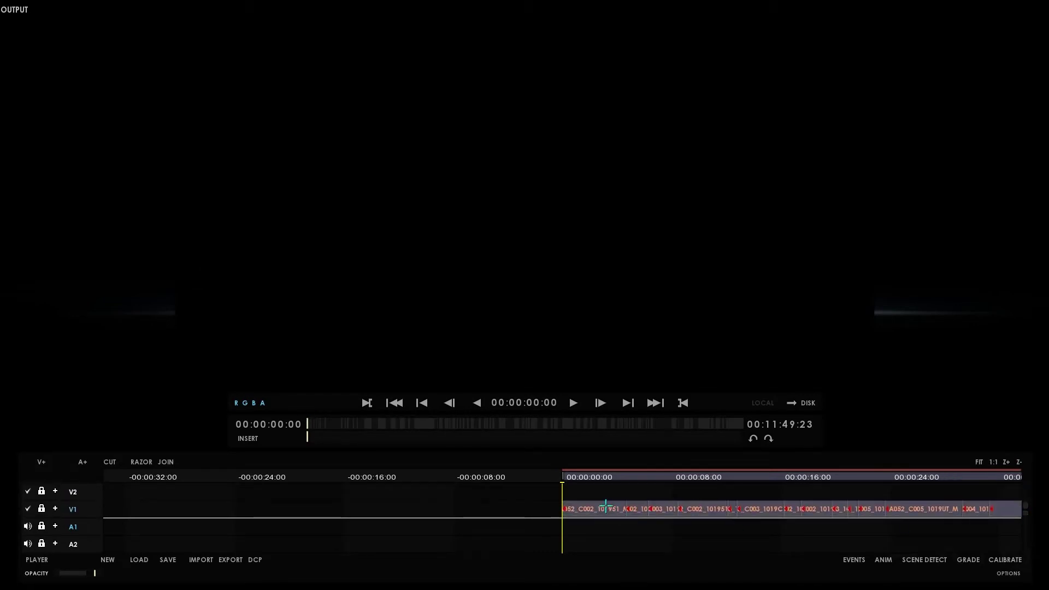
drag(559, 497, 857, 515)
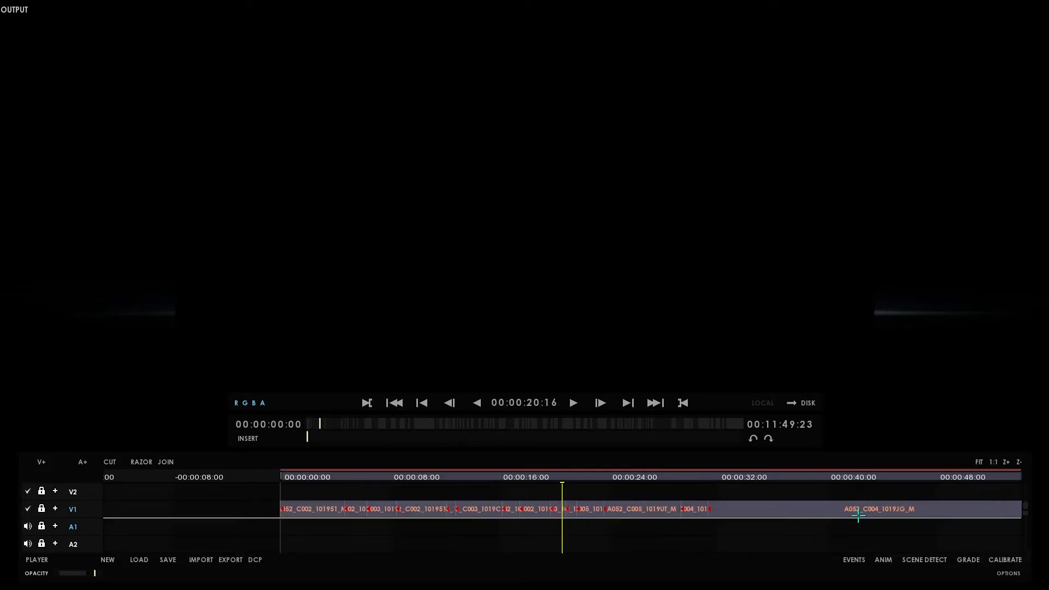
click(854, 560)
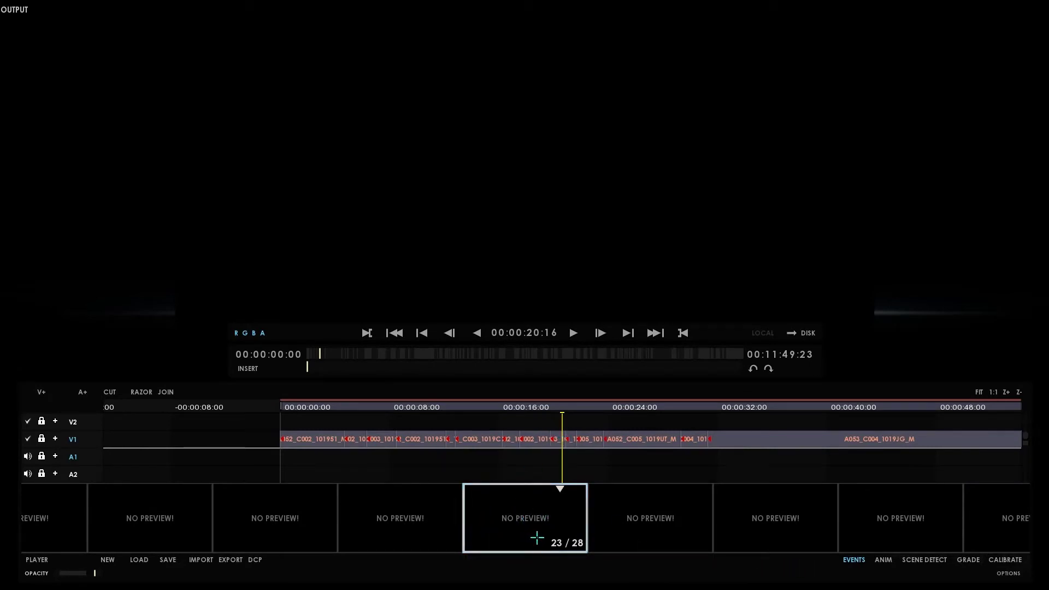
drag(562, 435, 585, 431)
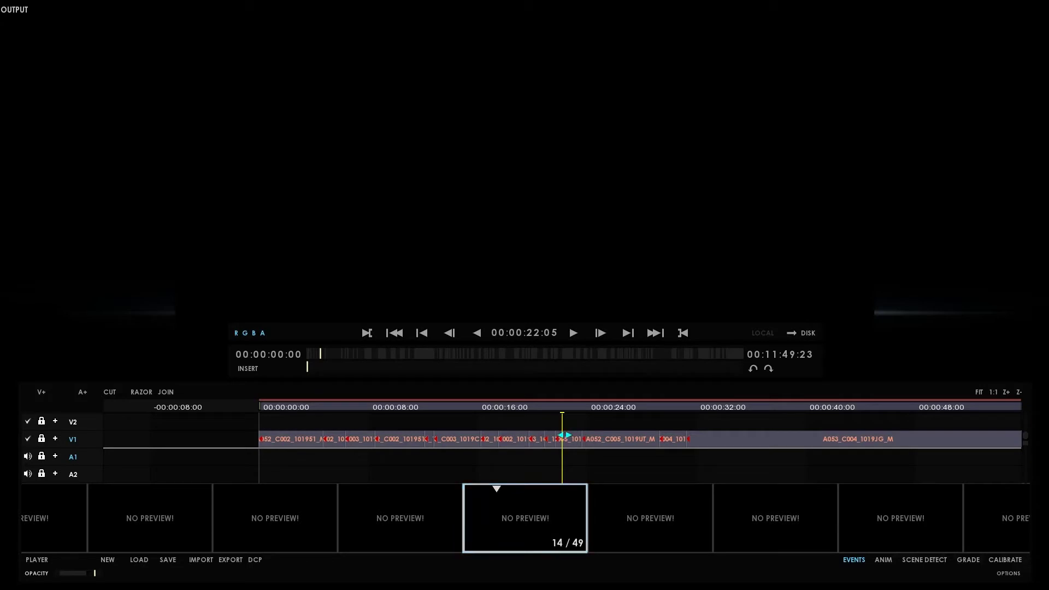
Step: Open the Conform window and widen the Clip and Reel columns so the full names can be read
right_click(480, 202)
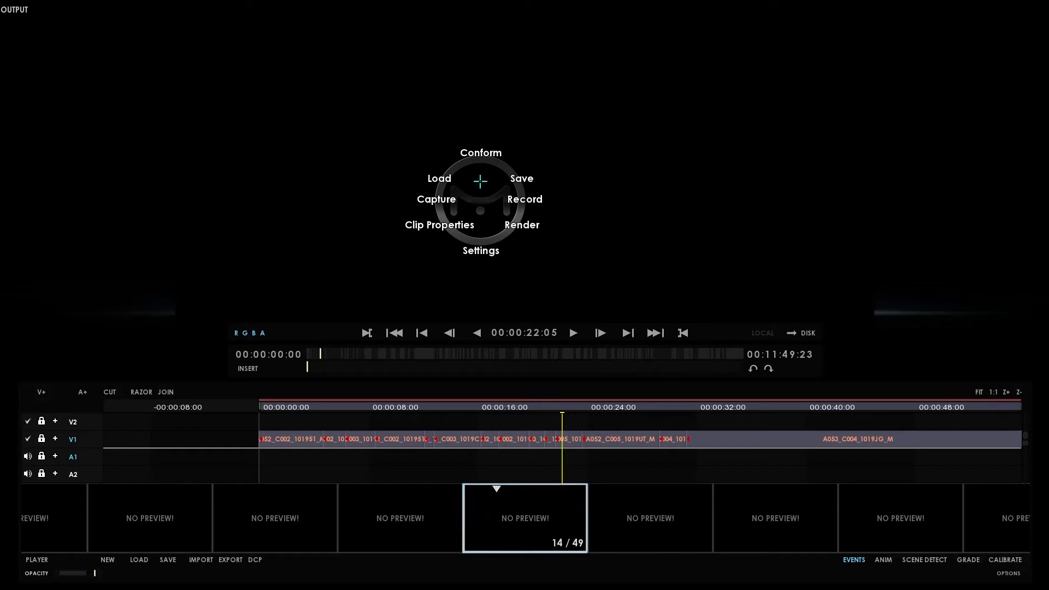
click(480, 149)
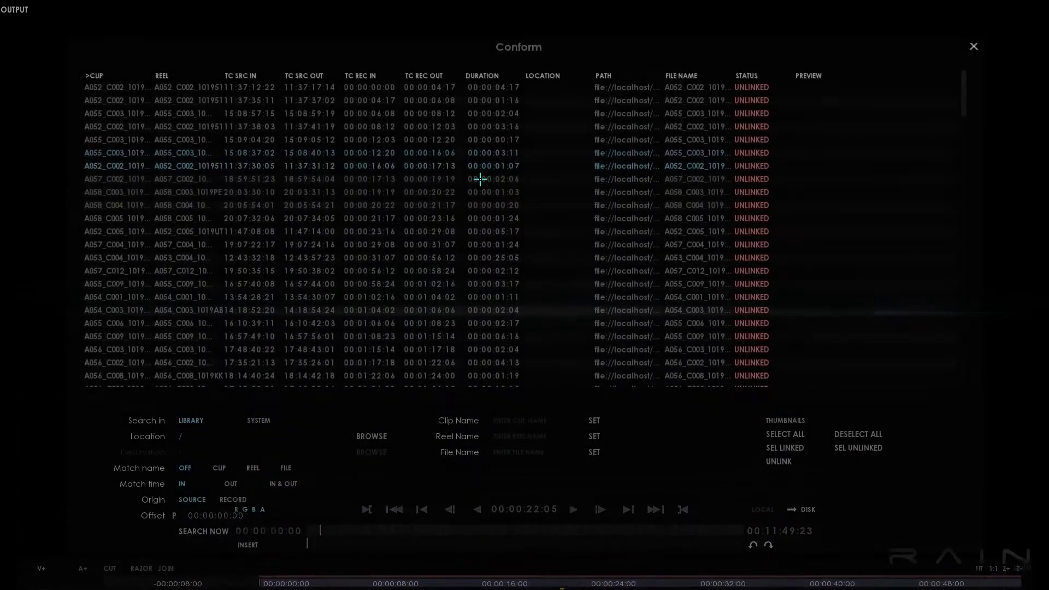
drag(153, 79, 204, 79)
drag(269, 78, 305, 78)
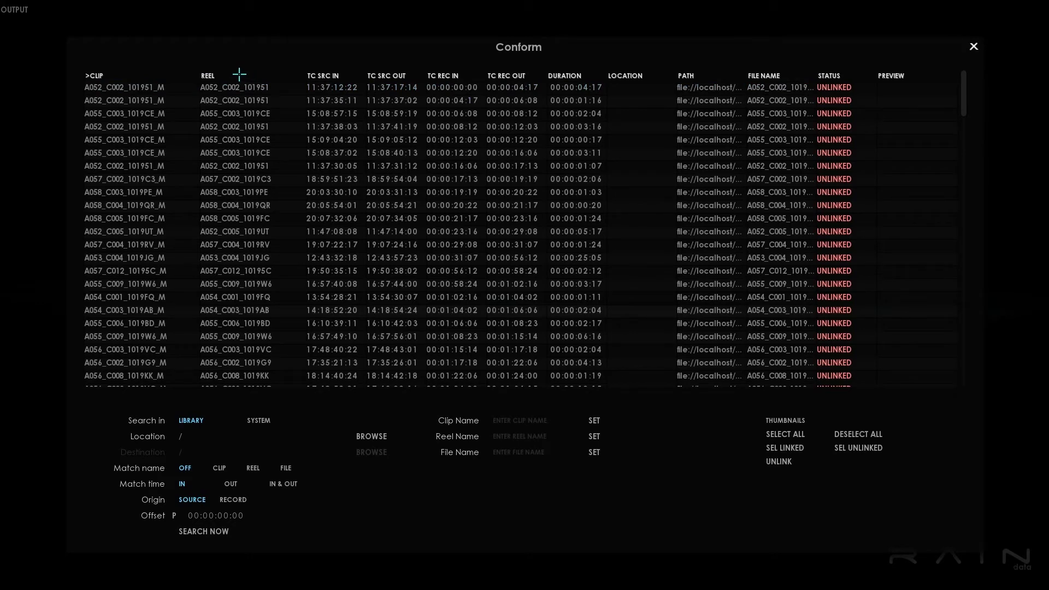
Step: Check the link status of the clips from the start to the end of the conform list
click(320, 86)
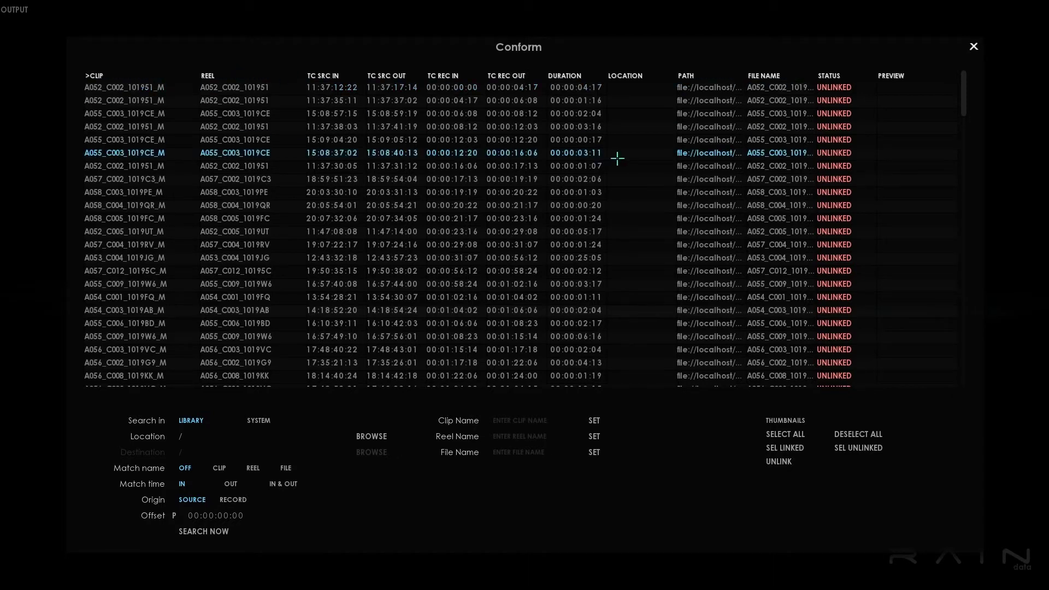
click(830, 242)
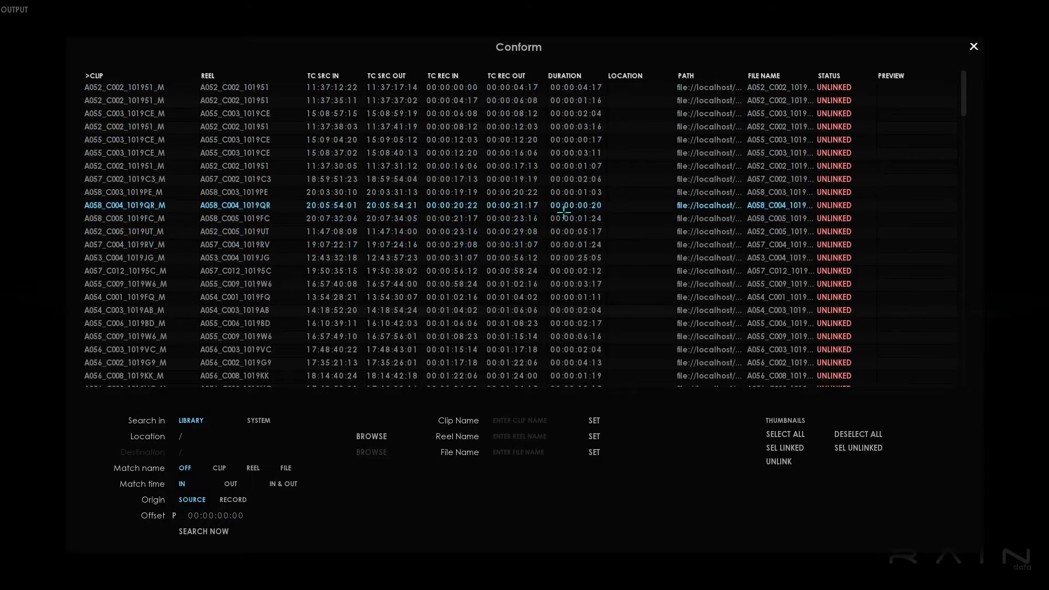
scroll(824, 210, down, 15)
scroll(823, 208, down, 8)
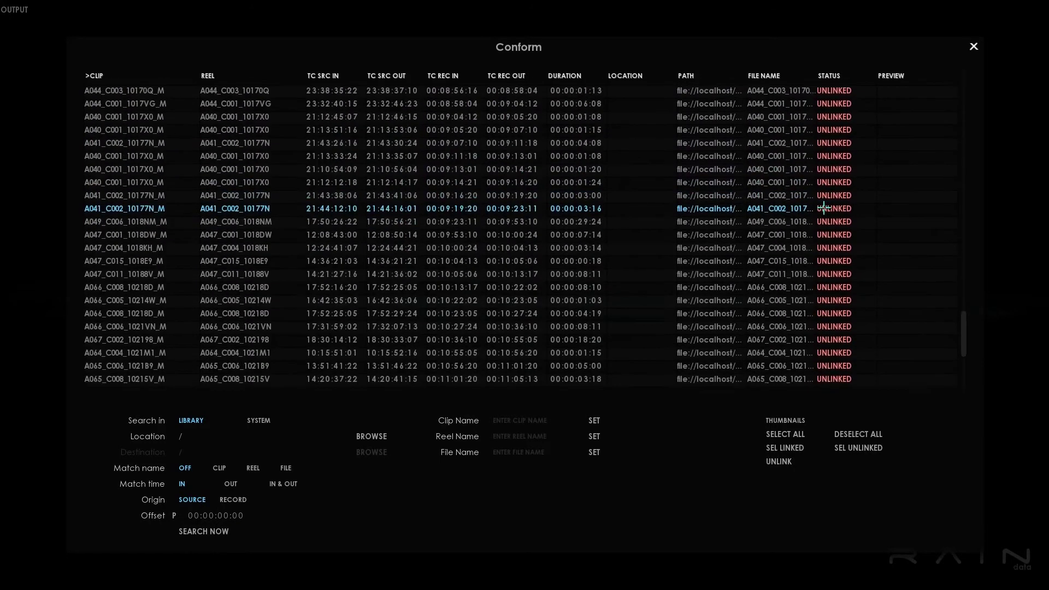
scroll(823, 208, up, 20)
scroll(823, 208, up, 2)
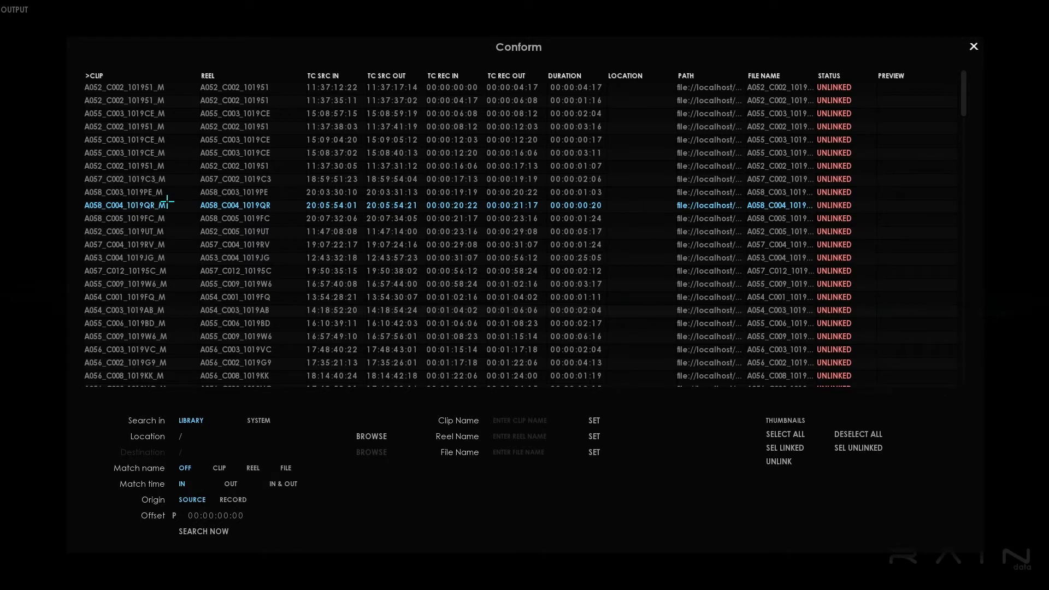
Step: Examine the clip names, reel names and source timecodes throughout the conform list
click(128, 92)
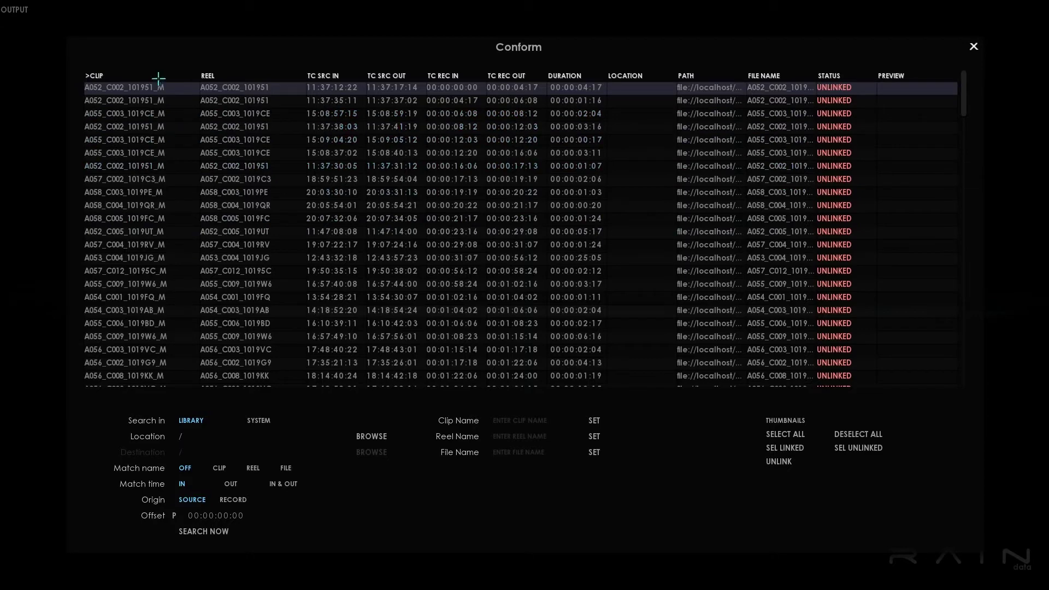
scroll(180, 211, down, 10)
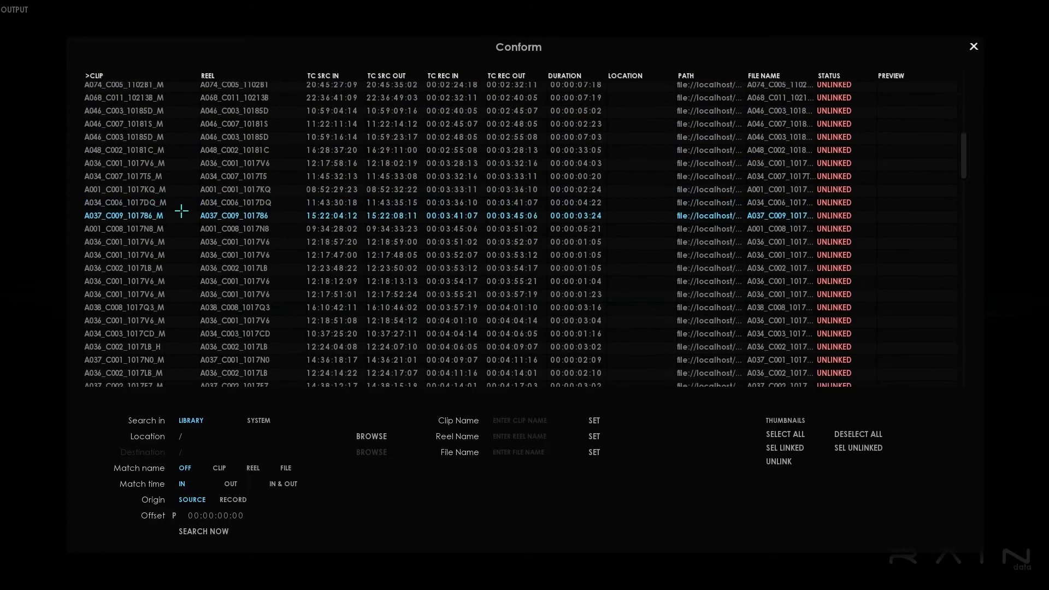
scroll(181, 211, down, 3)
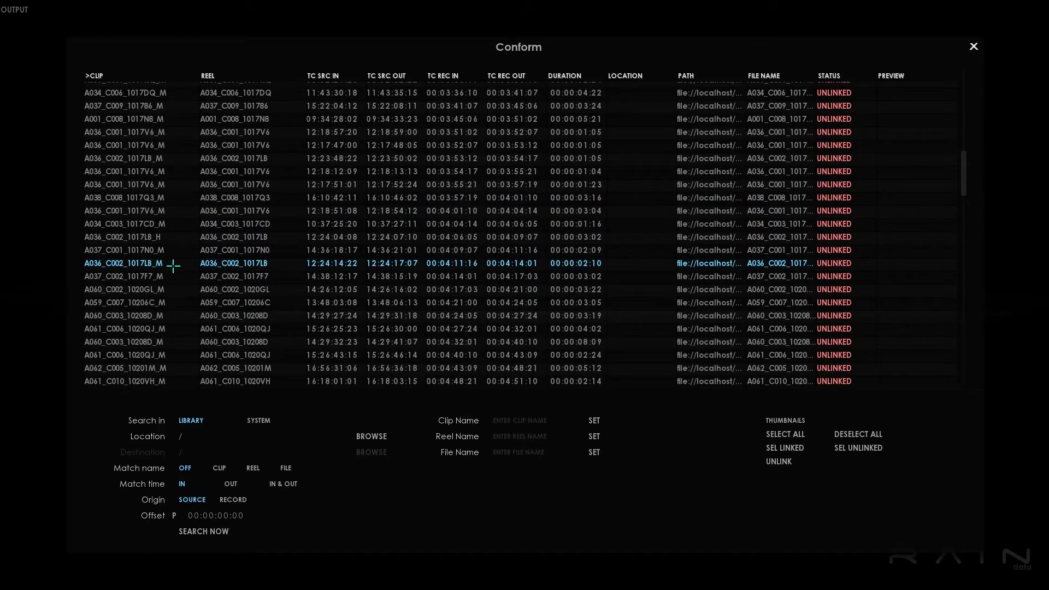
scroll(173, 265, down, 9)
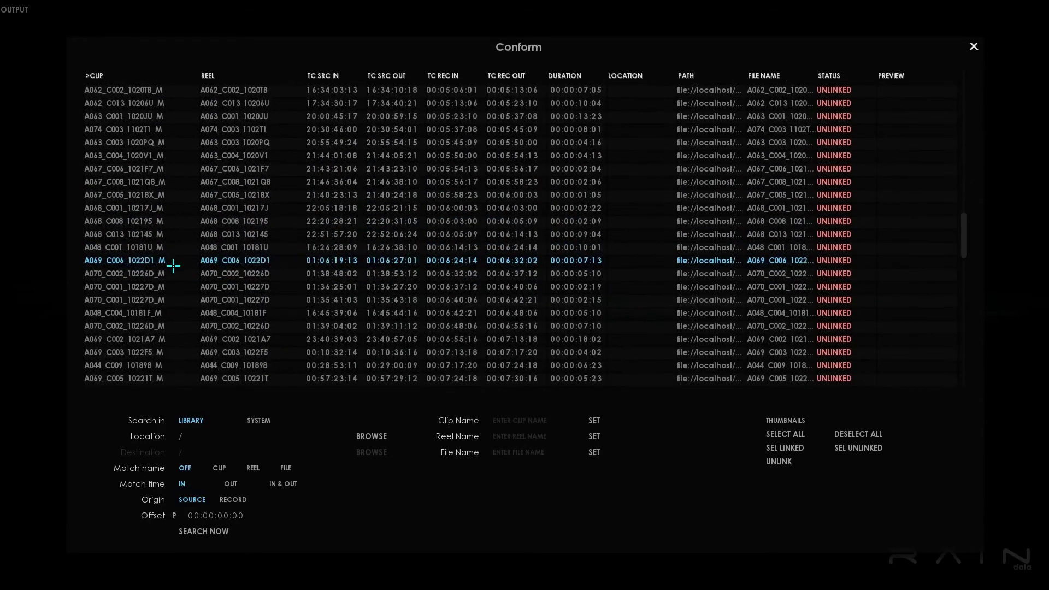
scroll(153, 236, down, 9)
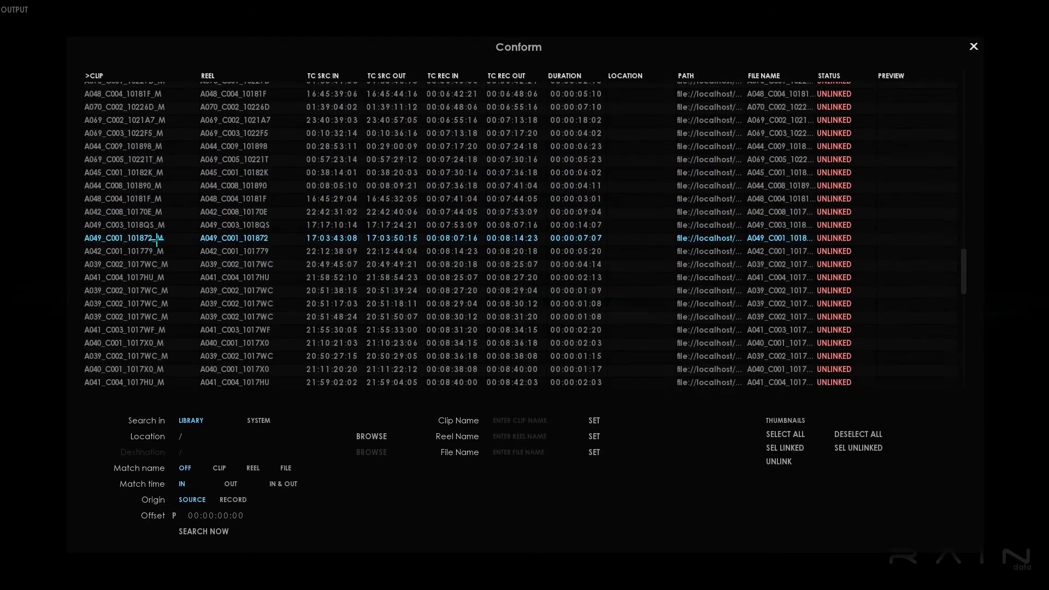
scroll(157, 239, down, 9)
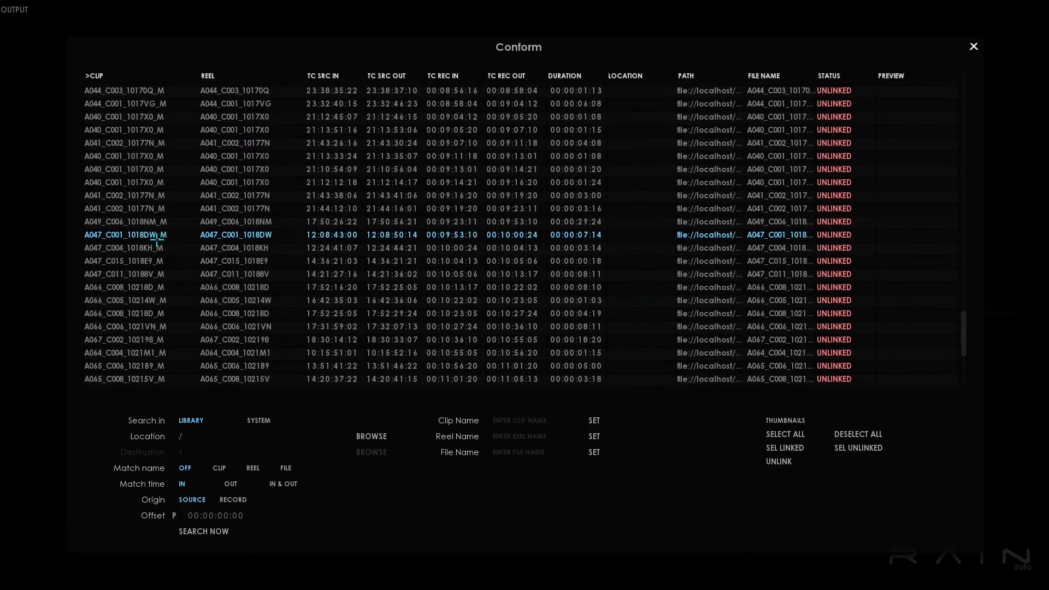
scroll(157, 239, up, 9)
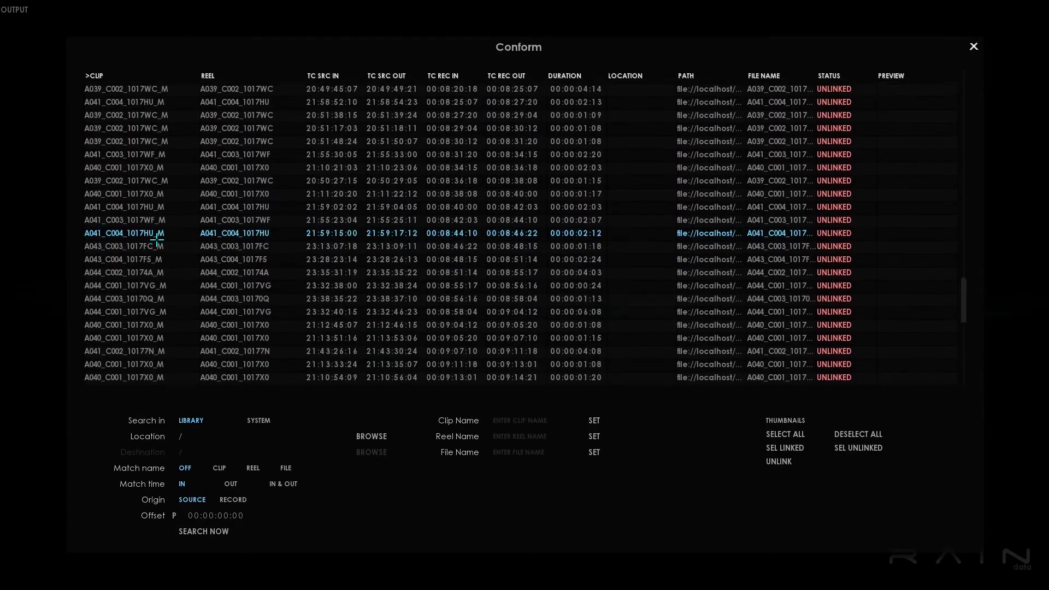
scroll(158, 240, up, 9)
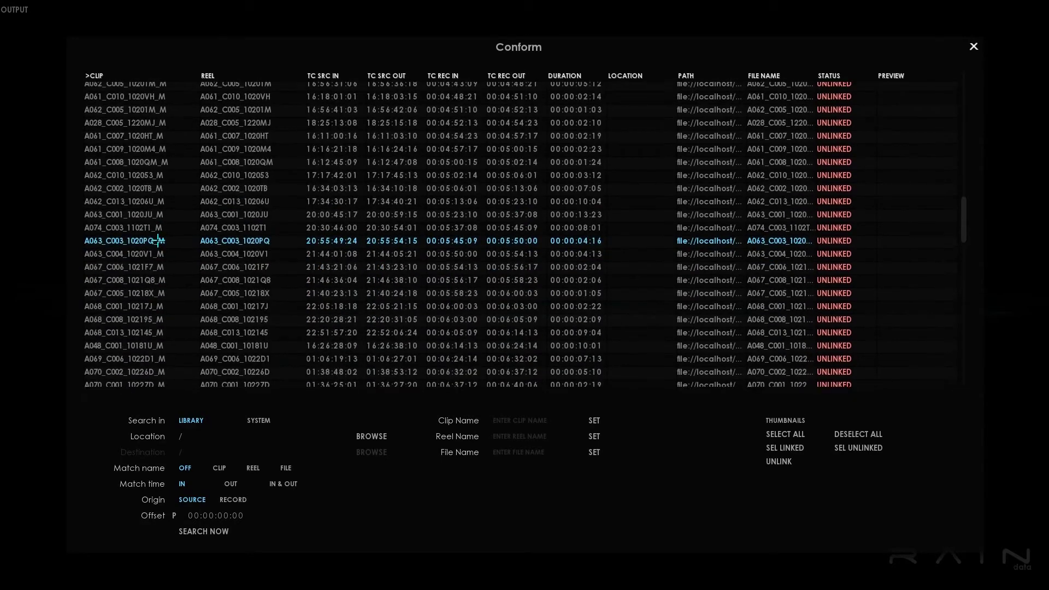
scroll(158, 240, up, 5)
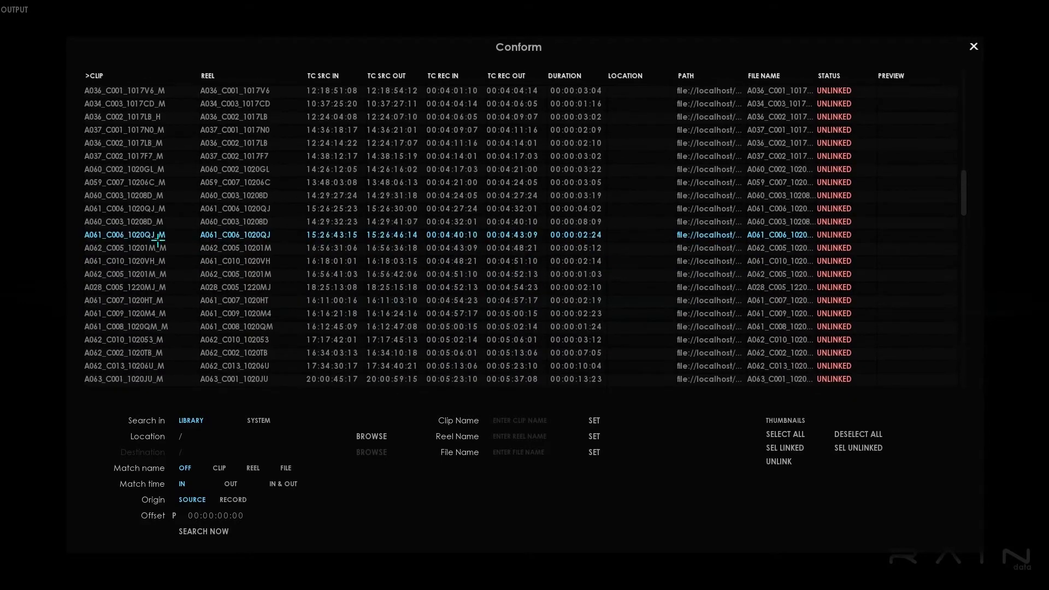
scroll(166, 169, up, 2)
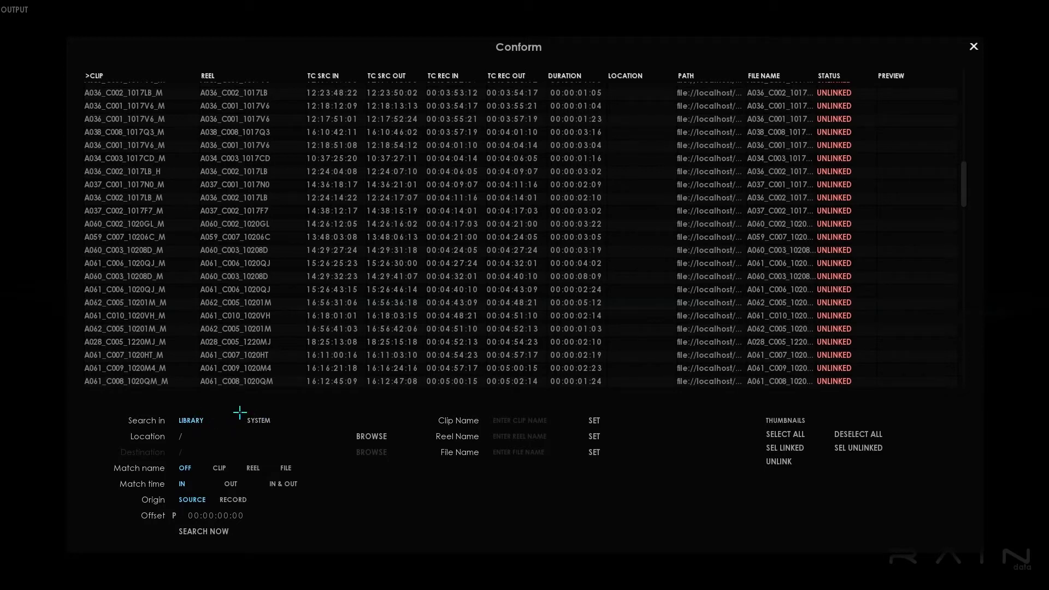
Step: Set the conform search to System, with Z:\MARQUISE_TUTORIALS\RED_CONFO\grain_de_folie as the location and name matching by reel
click(256, 420)
click(376, 435)
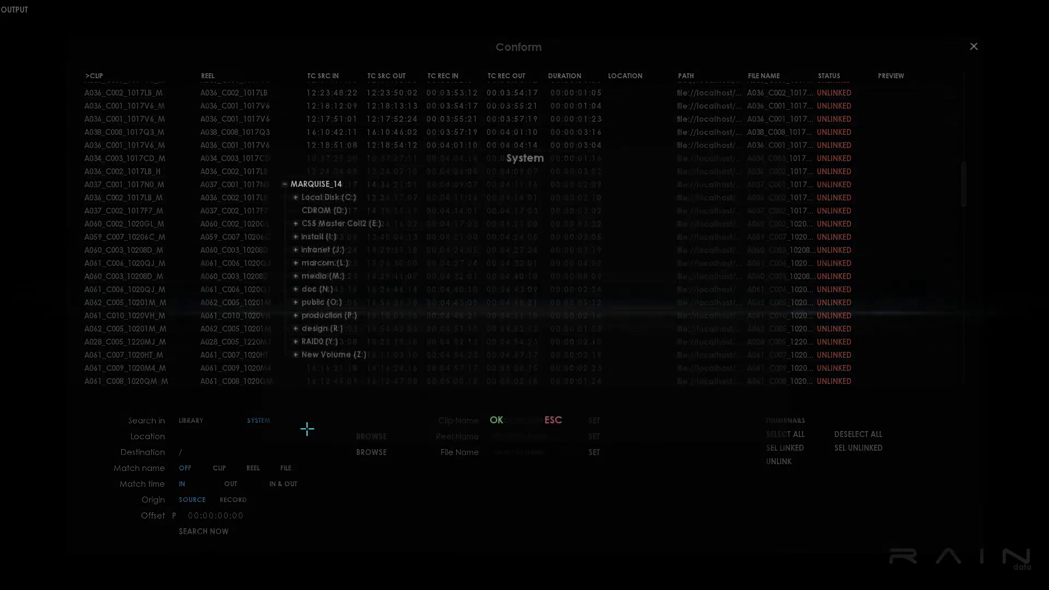
click(295, 355)
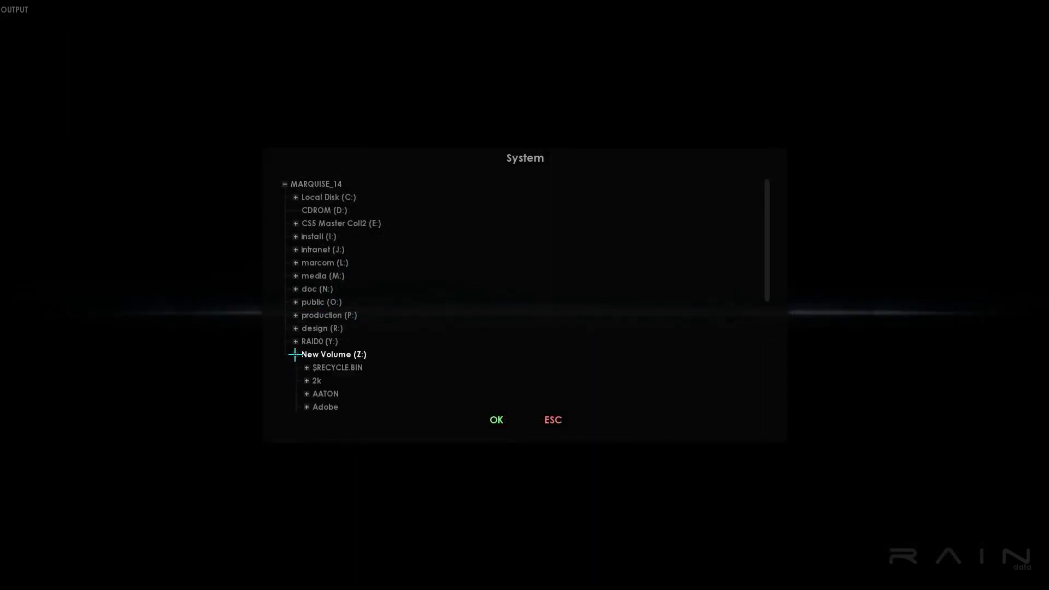
scroll(308, 328, down, 3)
scroll(322, 376, down, 1)
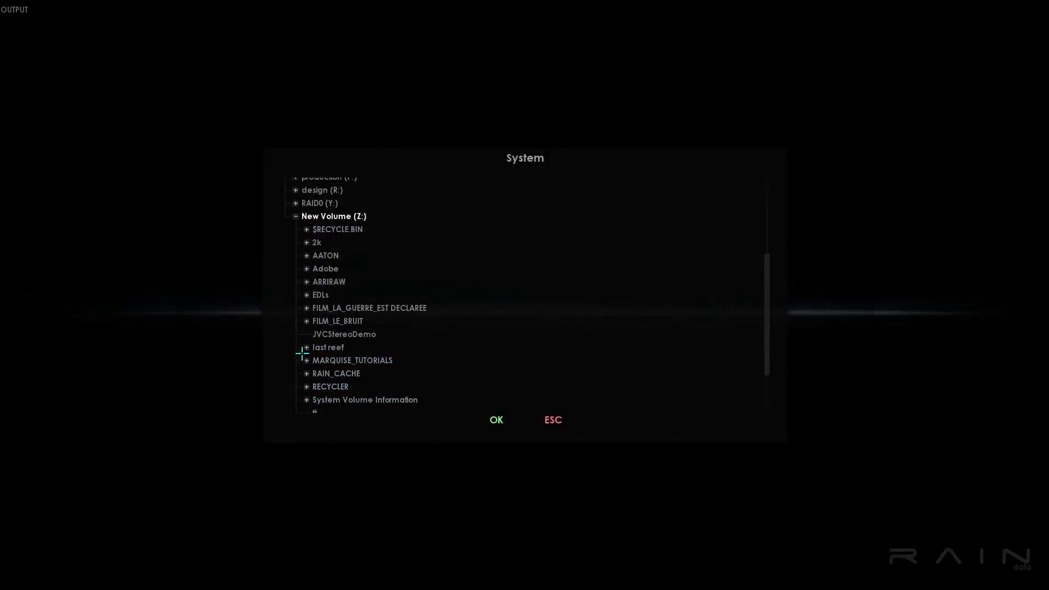
click(306, 358)
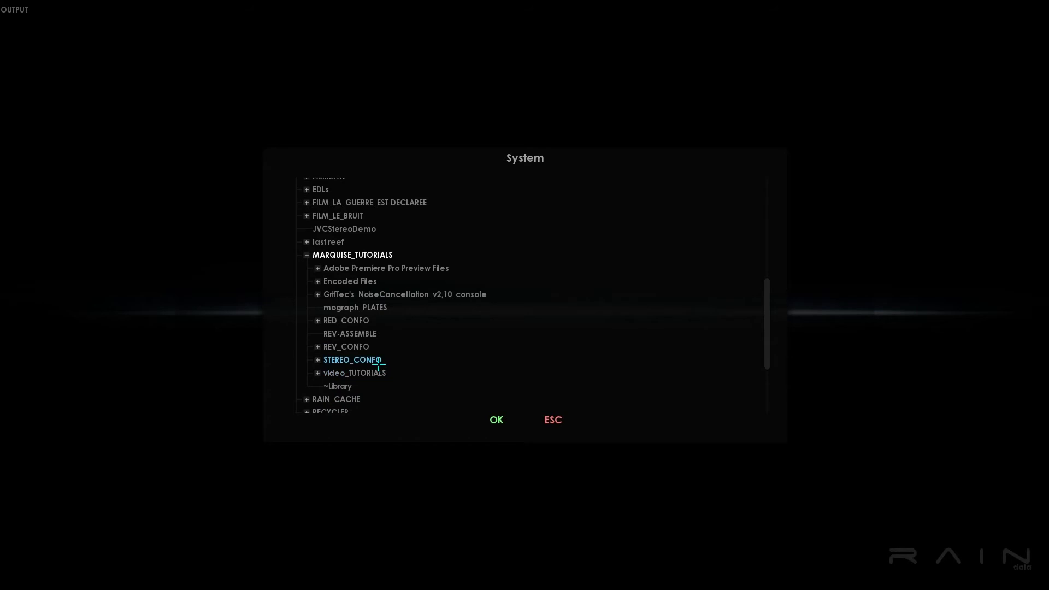
click(334, 321)
click(314, 320)
click(374, 323)
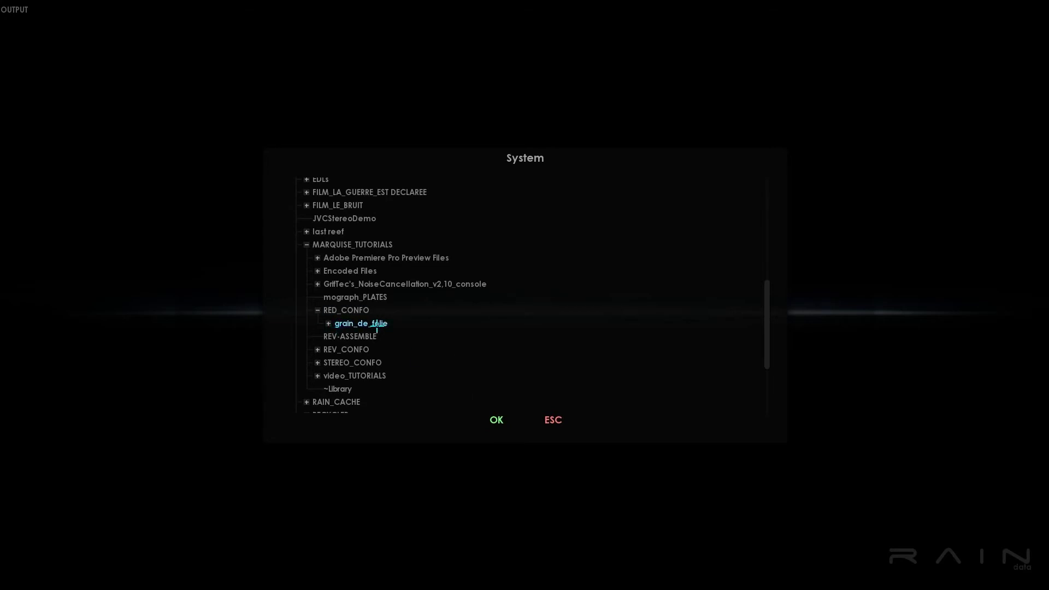
click(495, 419)
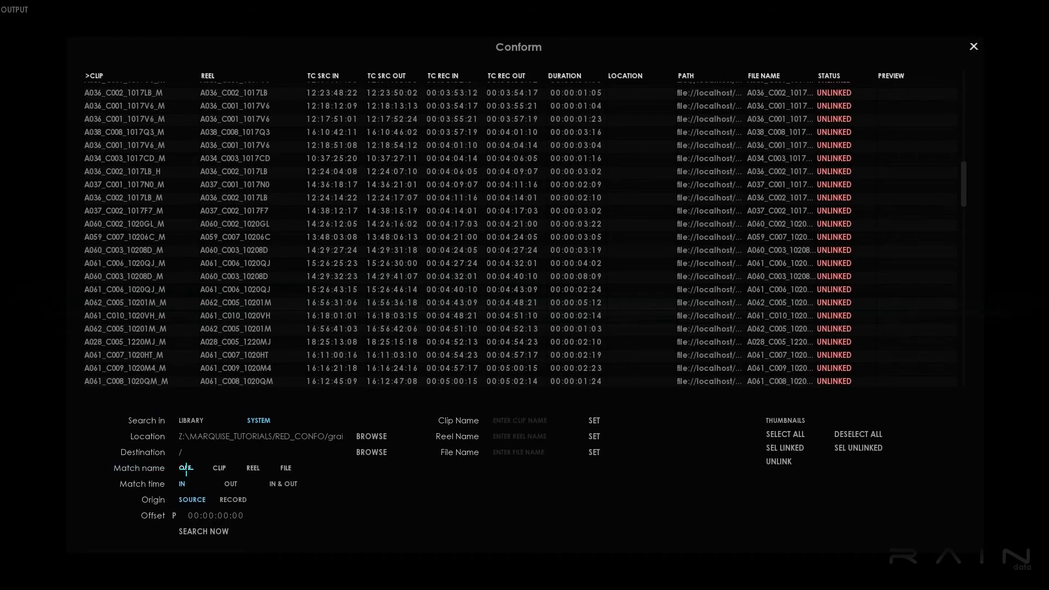
click(253, 468)
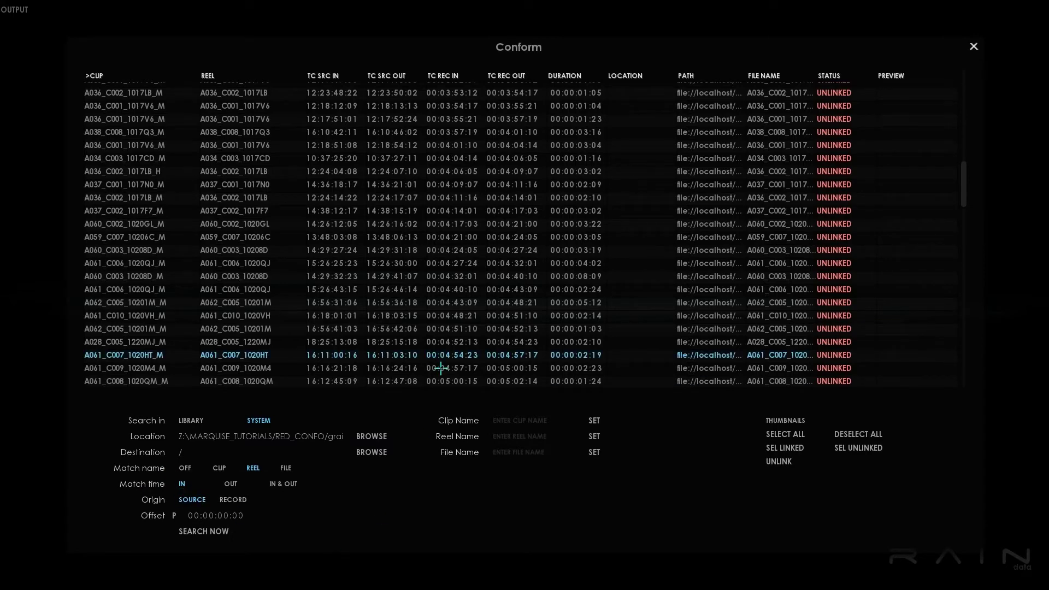
Step: Select several individual clips near the start of the conform list, including A055_C003_1019CE_M and A058_C004_1019QR_M
scroll(628, 264, up, 12)
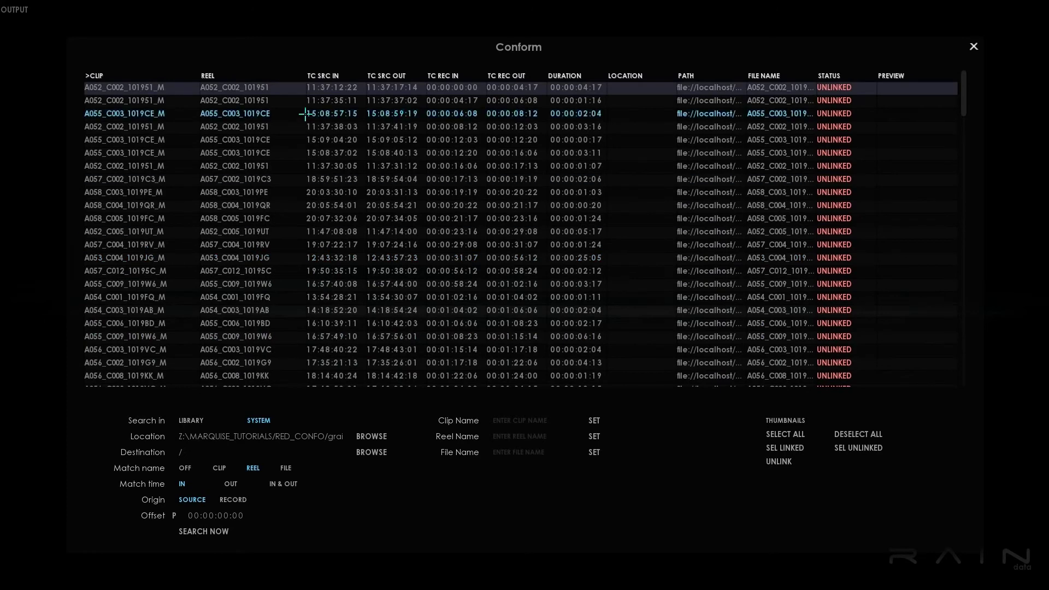
click(289, 96)
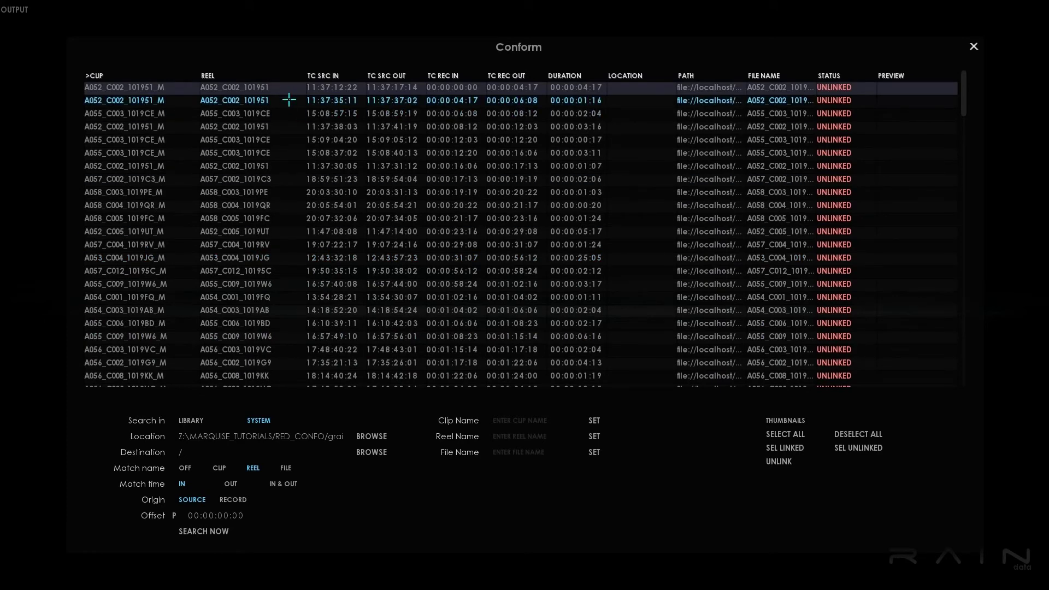
click(288, 114)
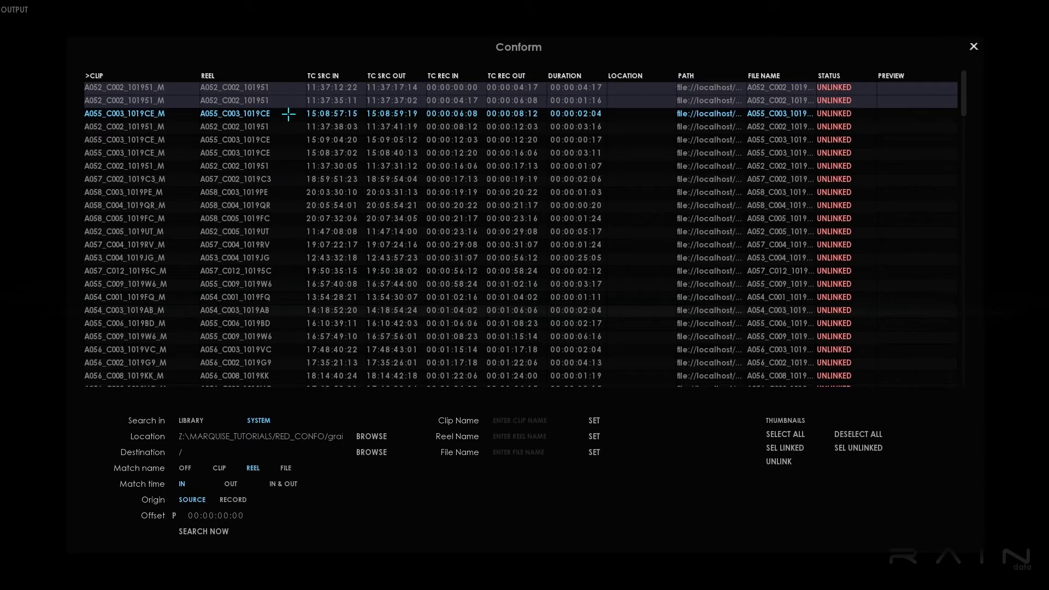
click(288, 113)
click(285, 140)
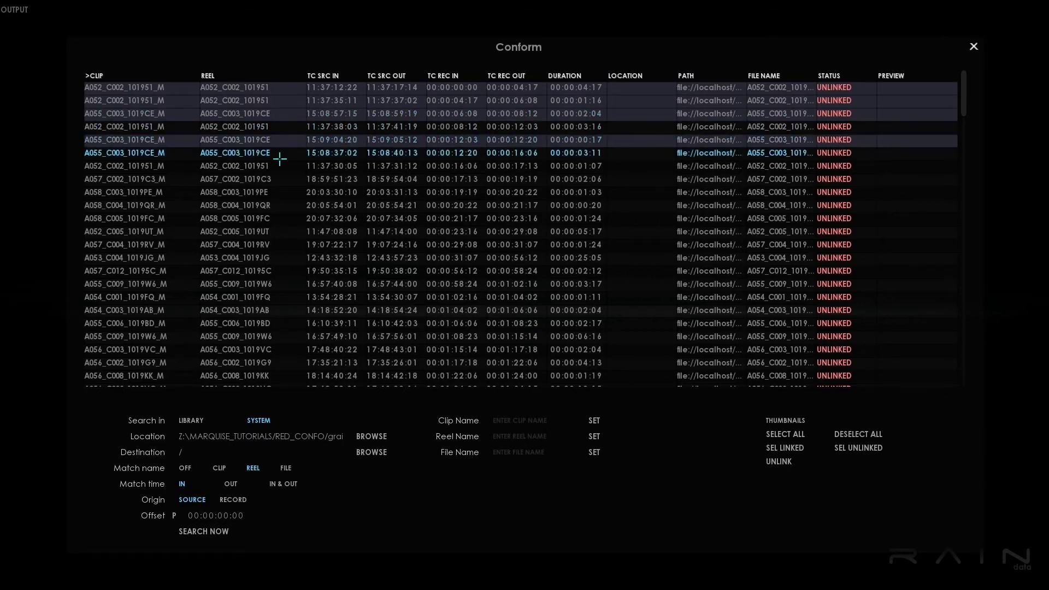
click(279, 206)
click(280, 231)
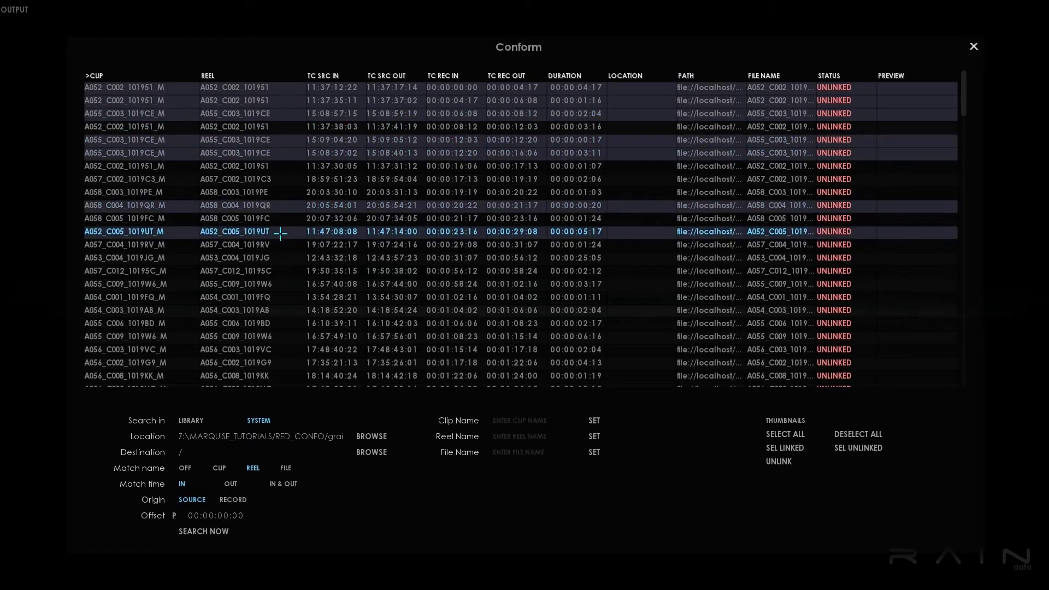
Step: Select all clips in the conform list and run the search to link them to their source media
click(783, 432)
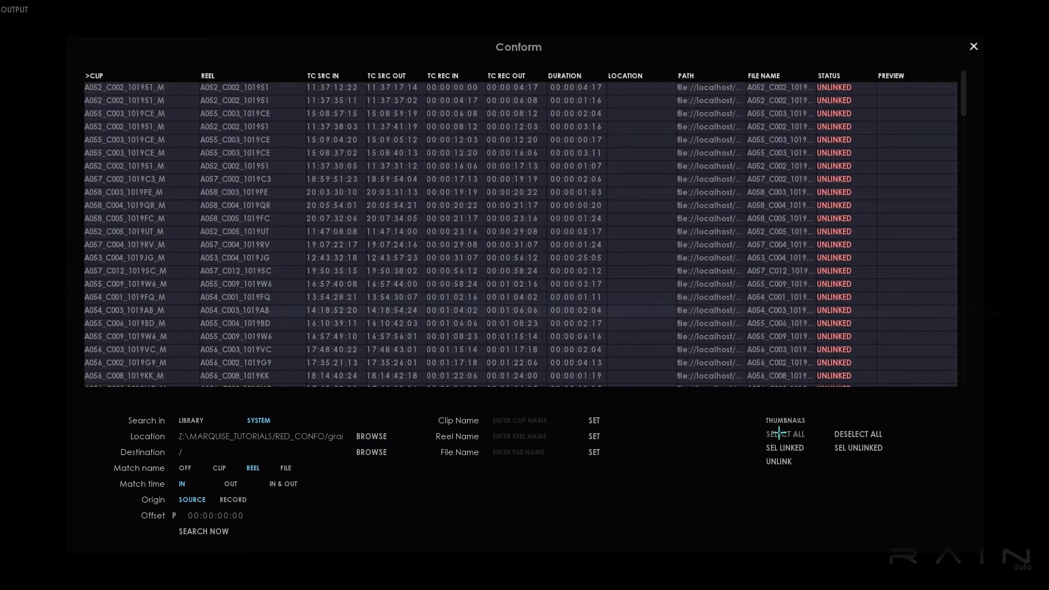
click(222, 531)
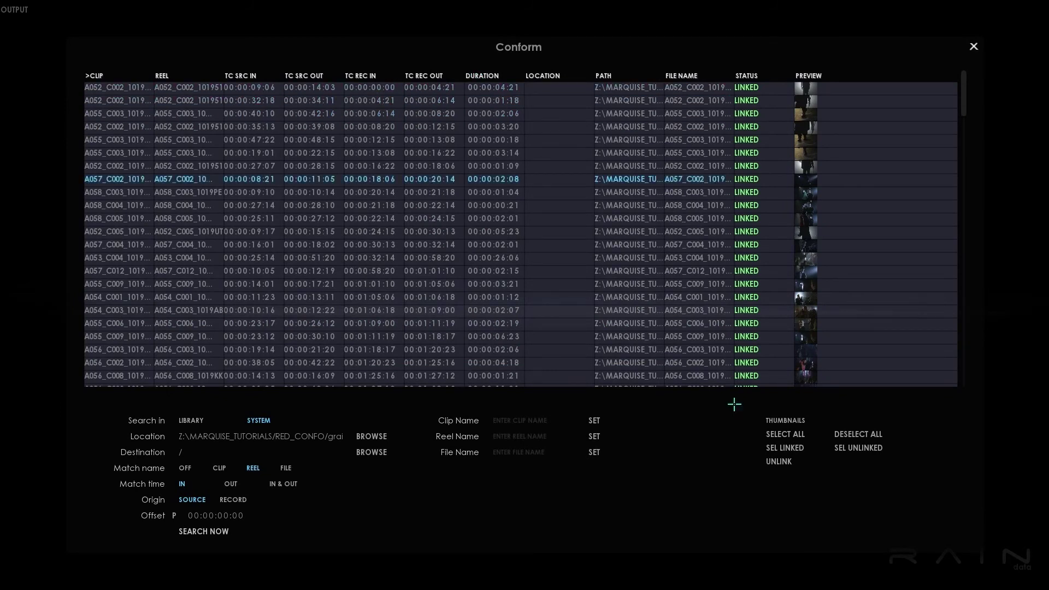
Step: Turn on the large thumbnails, look through the clip previews, and close the Conform window
click(780, 419)
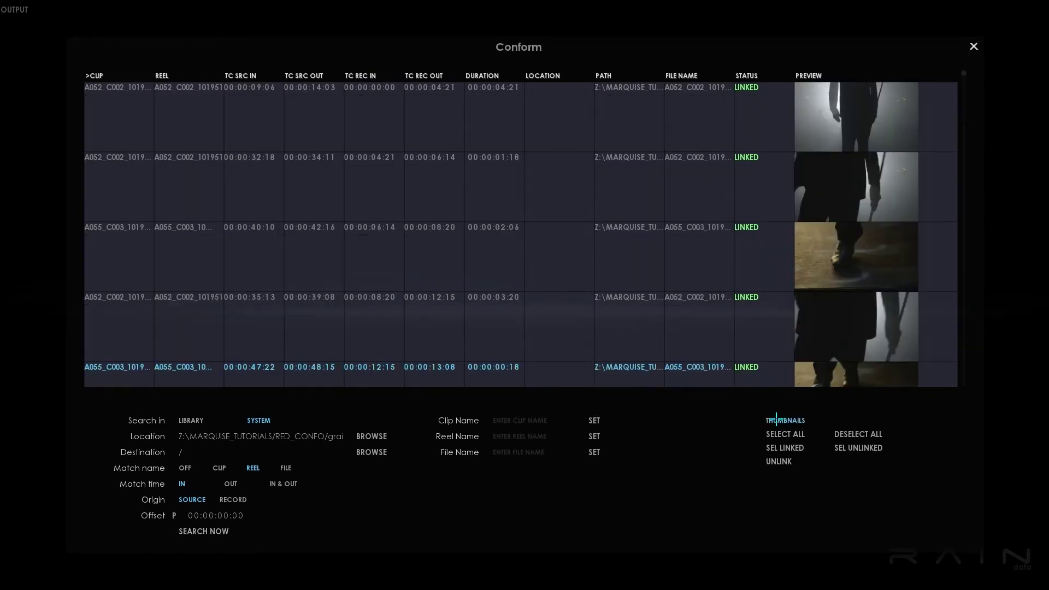
scroll(781, 169, up, 1)
scroll(782, 173, down, 4)
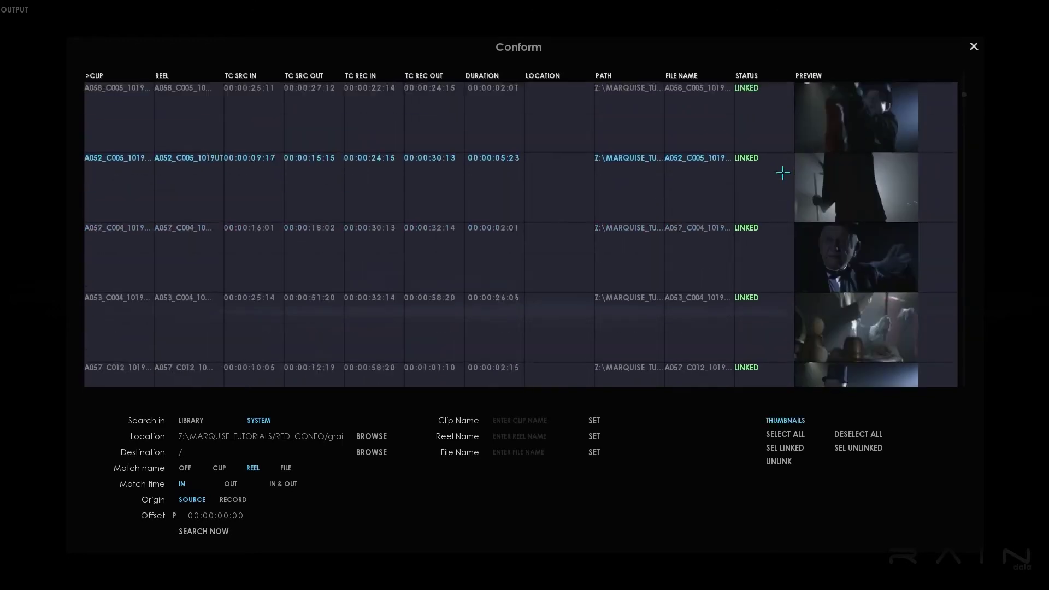
scroll(782, 179, up, 4)
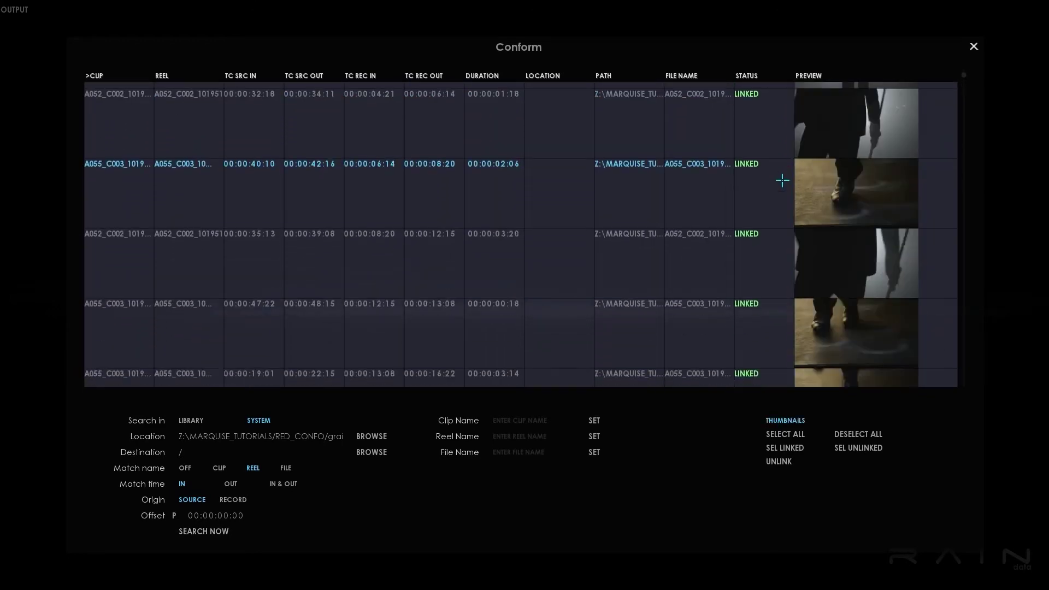
click(975, 47)
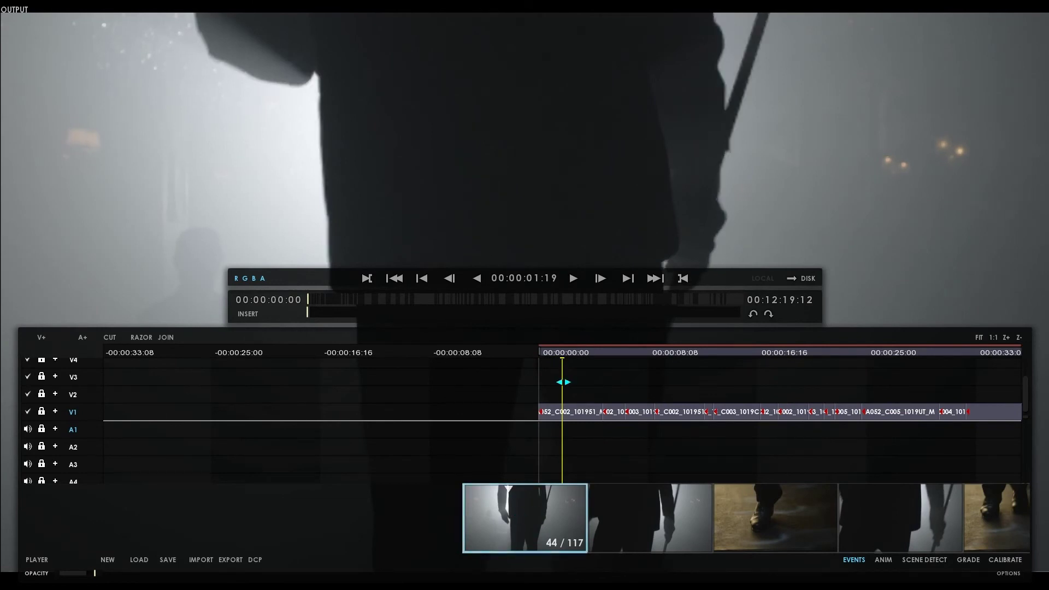
Step: Review the conformed clips on track V1, moving from edit to edit up to the sixth clip at 00:00:13:08
drag(562, 382, 578, 385)
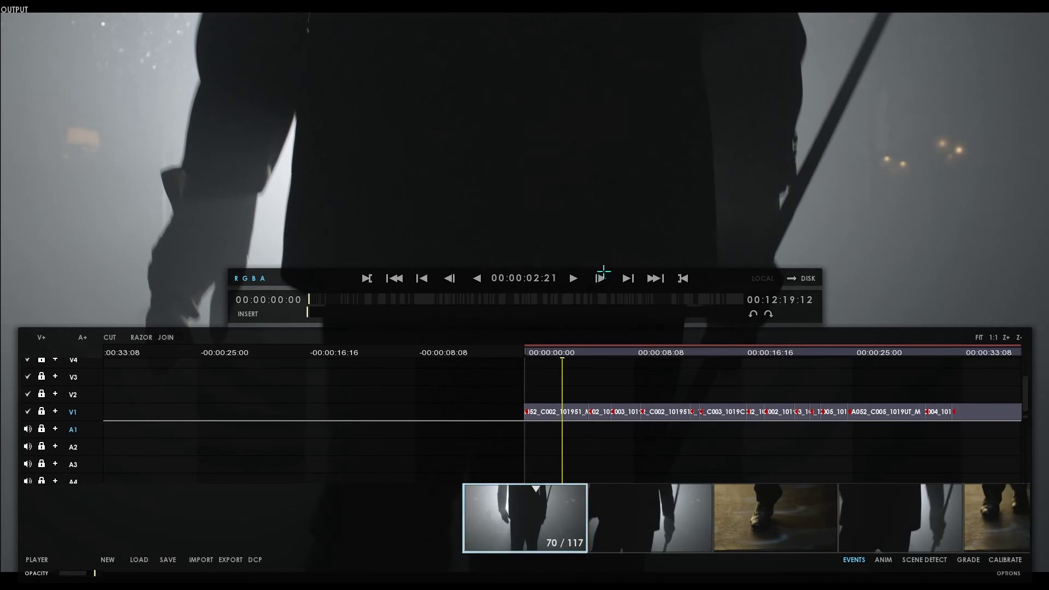
click(626, 278)
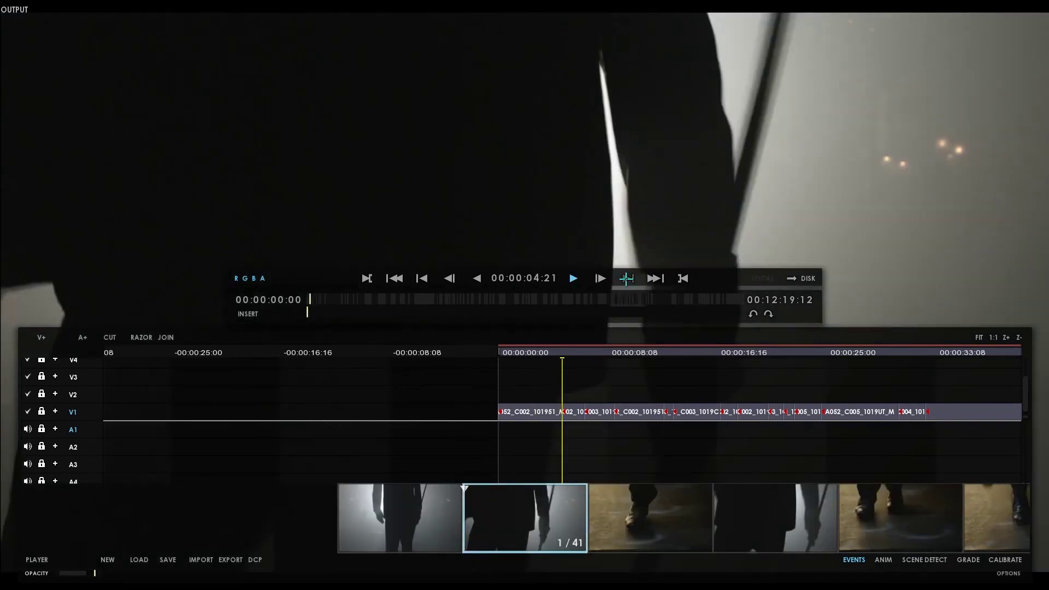
click(626, 279)
click(626, 279)
click(627, 278)
click(626, 279)
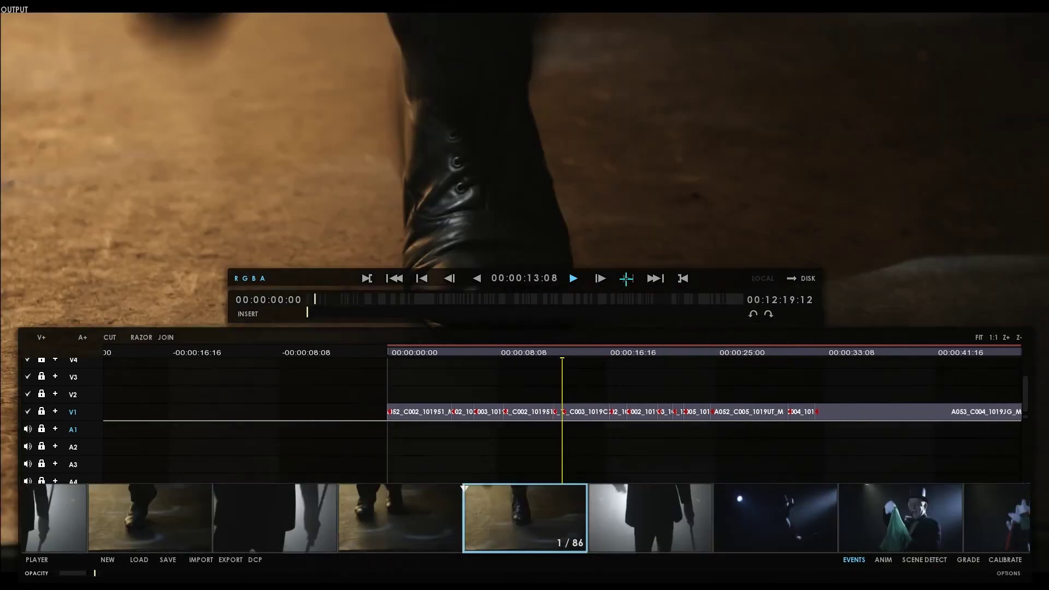
Step: Continue reviewing the conformed clips on track V1, moving edit by edit to the clip at 00:00:20:14
click(627, 278)
click(627, 278)
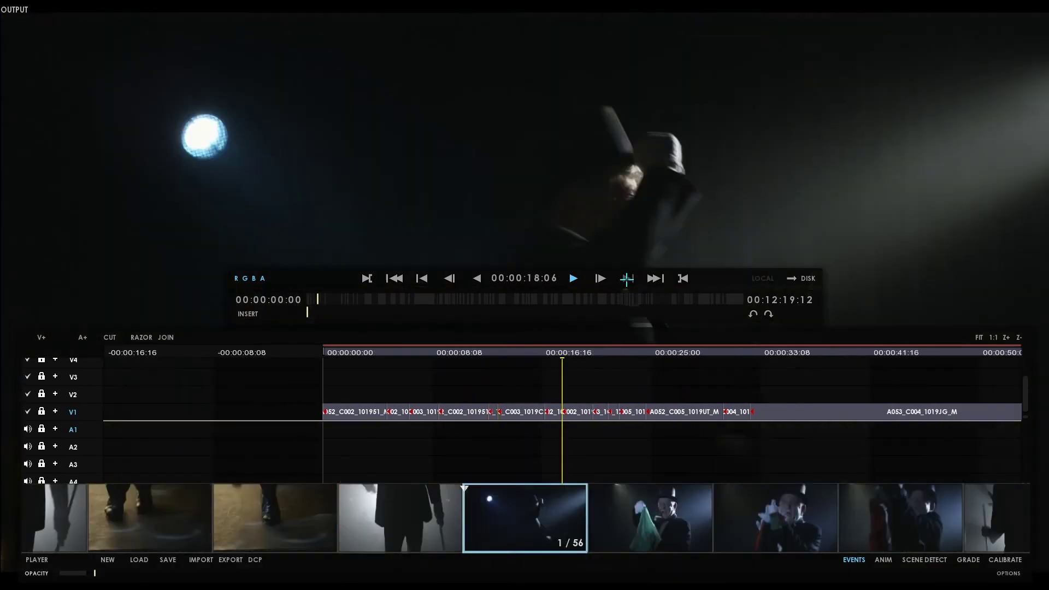
click(627, 278)
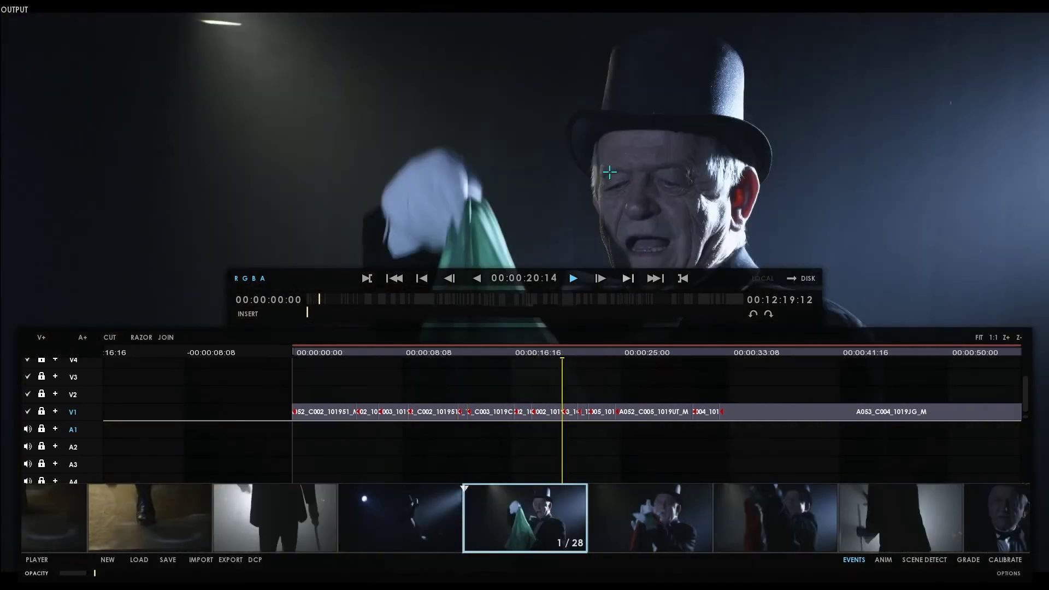
Step: In the clip's REDCAM grading settings, set both the color space and the gamma to Rec709
click(964, 560)
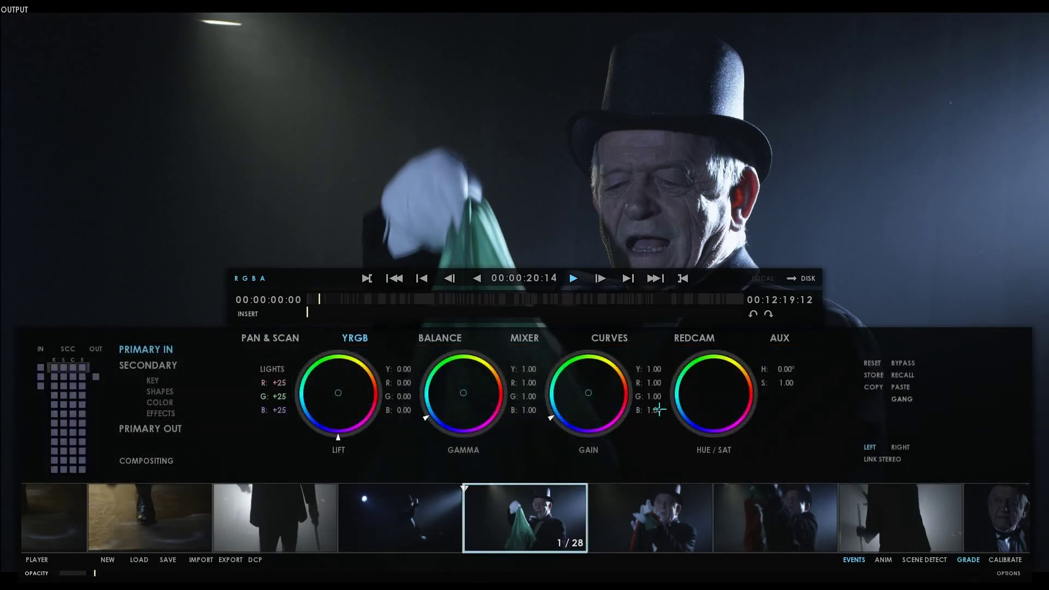
click(684, 339)
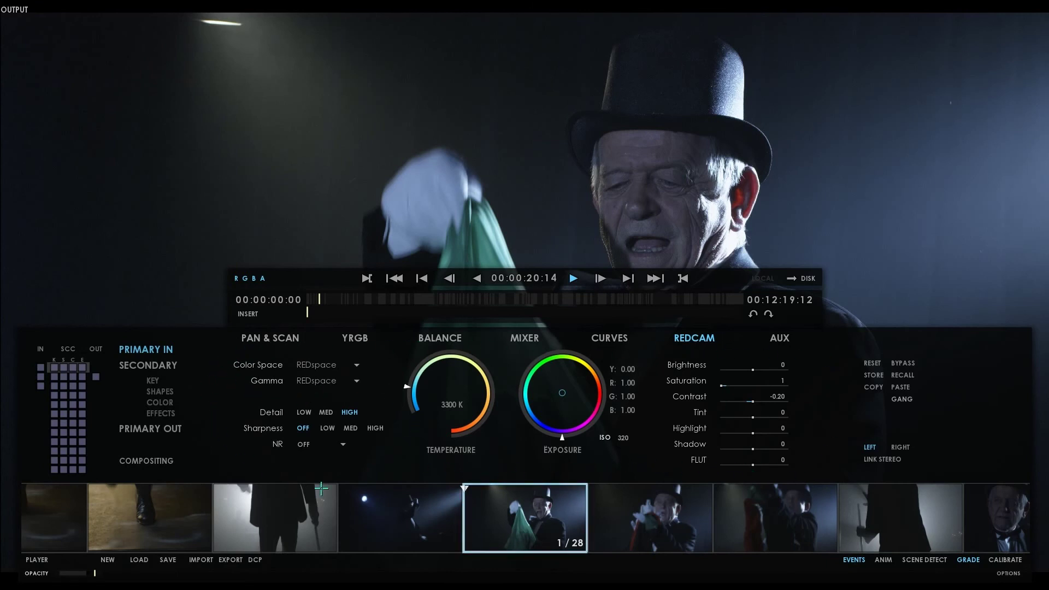
click(352, 364)
click(355, 382)
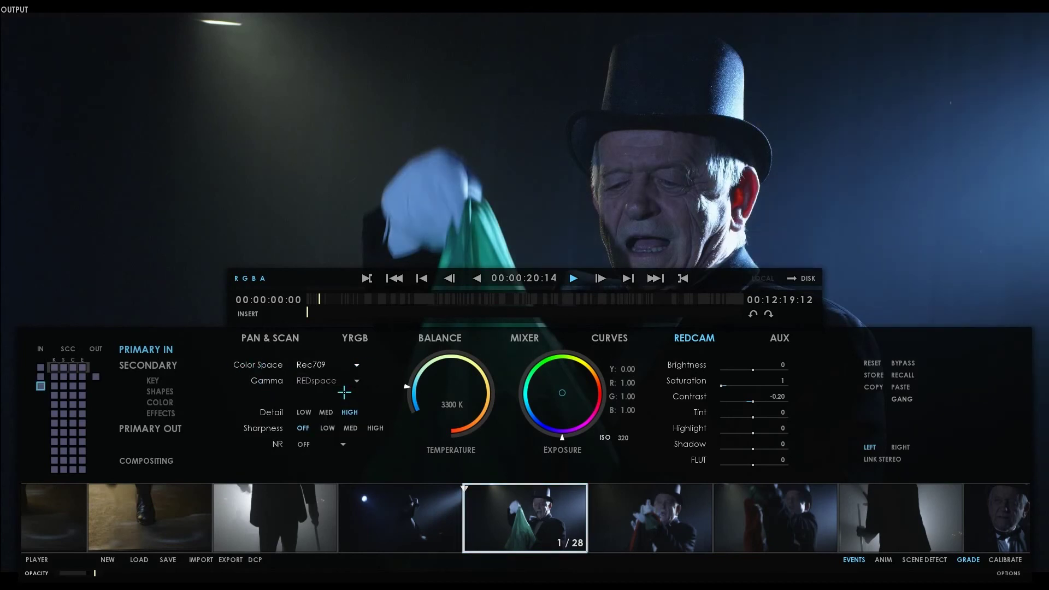
click(355, 381)
click(346, 405)
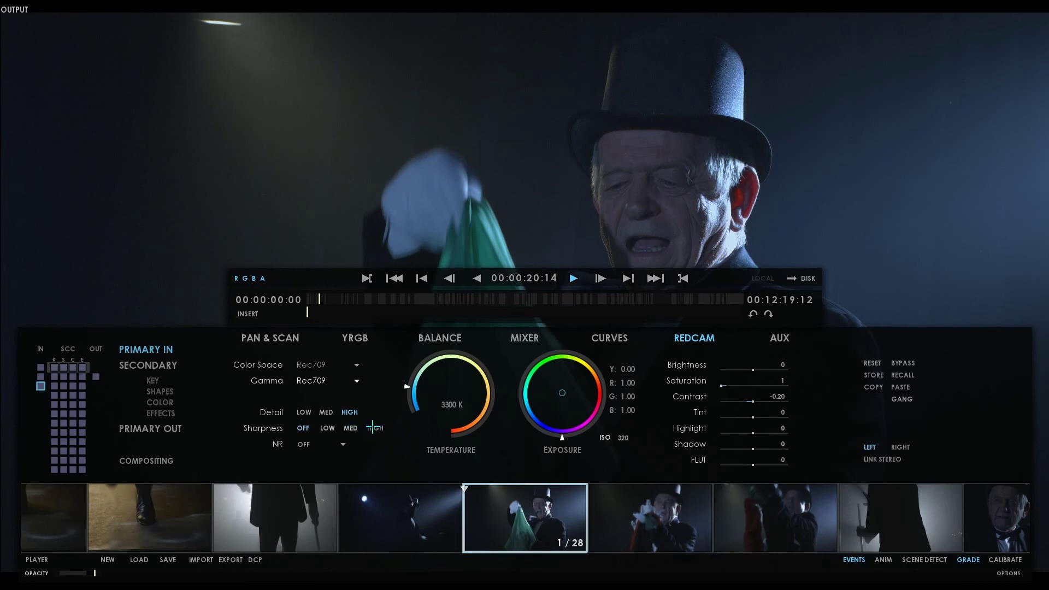
Step: Set the clip's RED noise reduction to Medium and ISO to 250, and return to the YRGB grading controls
click(343, 444)
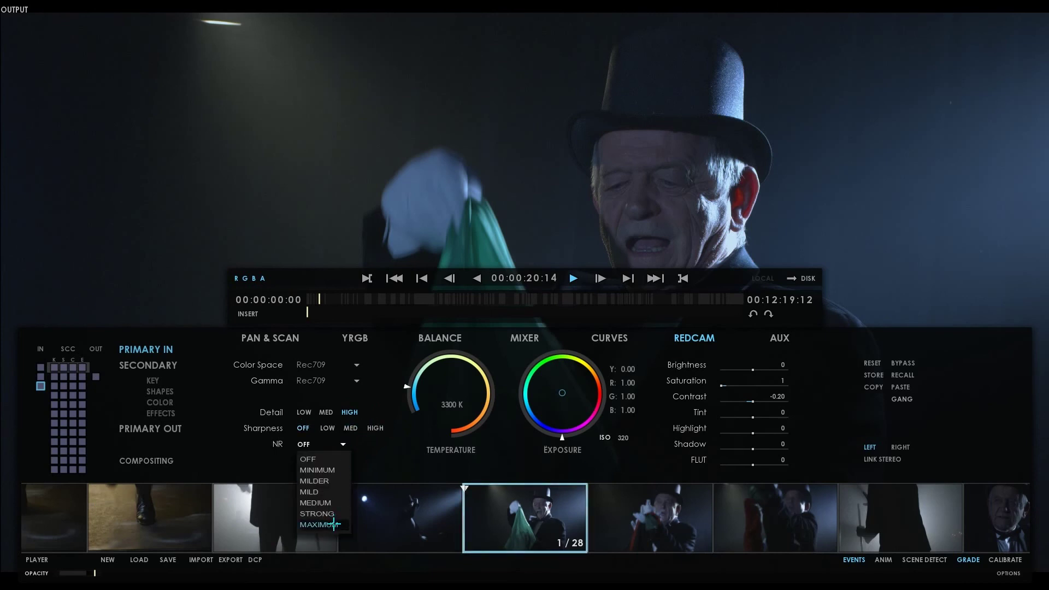
click(326, 502)
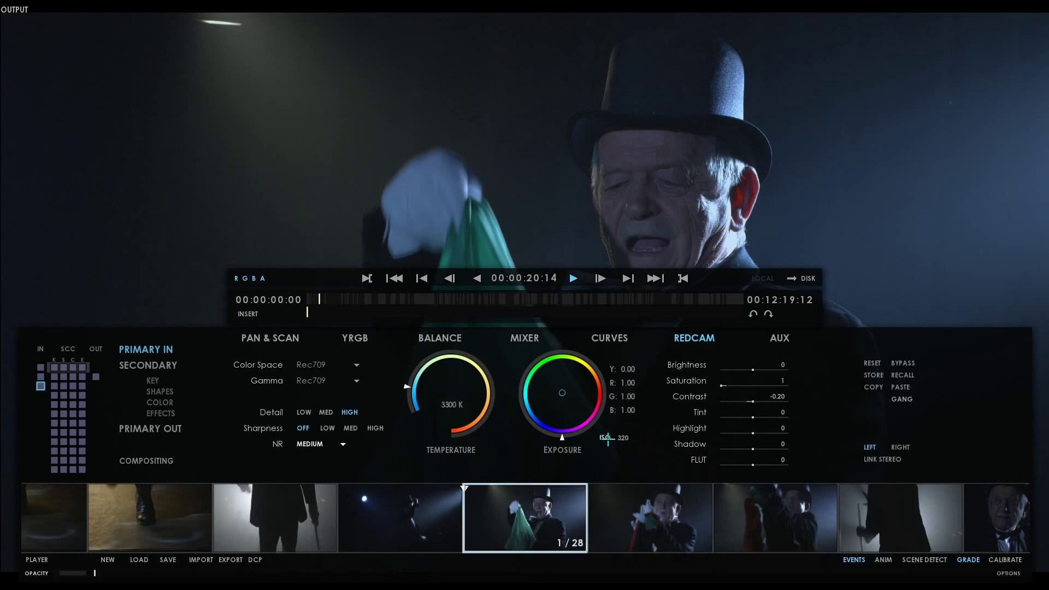
click(622, 438)
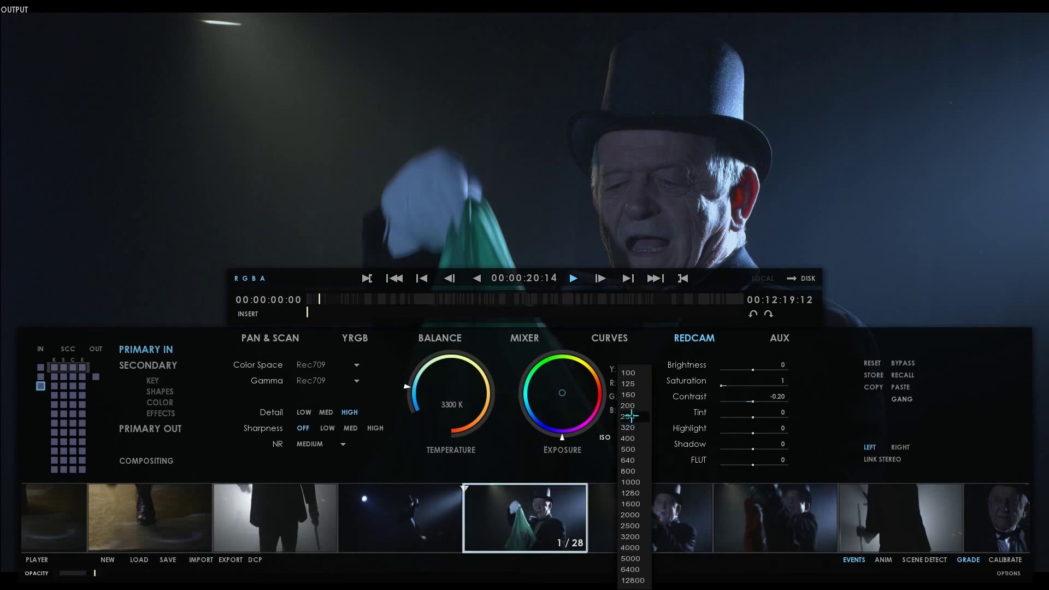
click(631, 416)
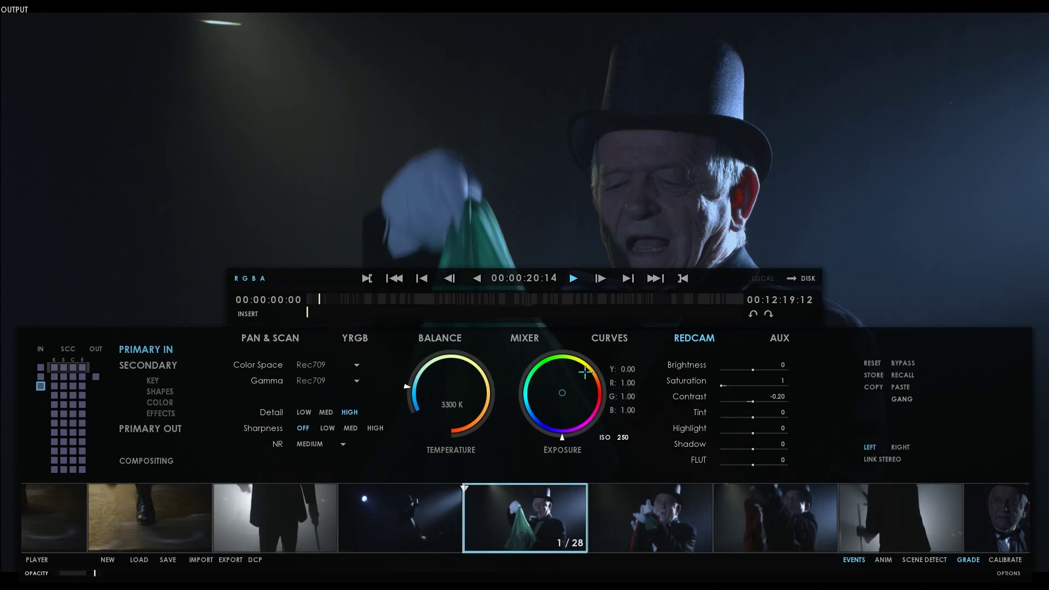
click(355, 338)
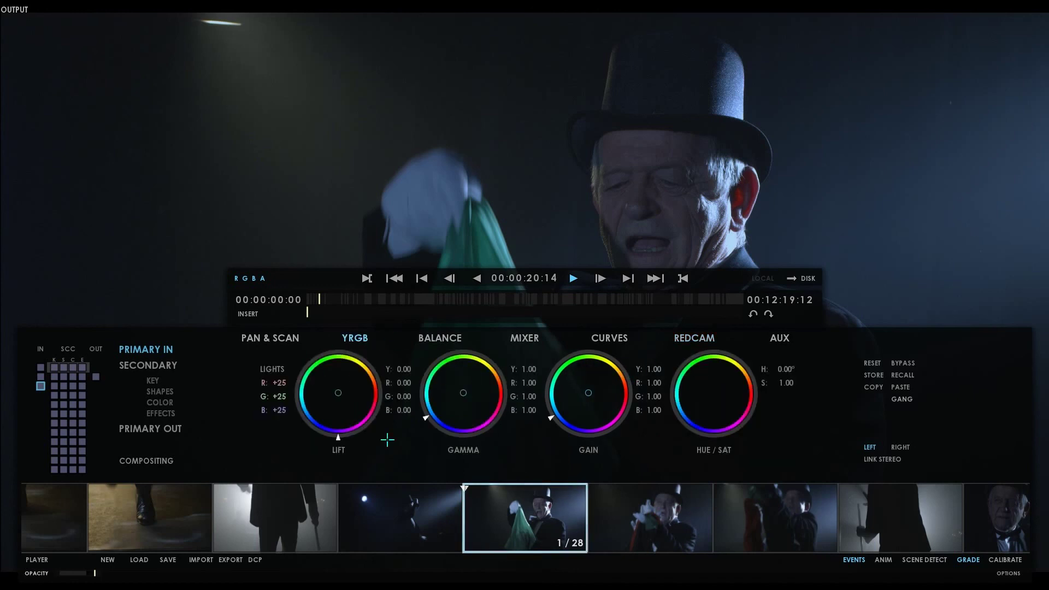